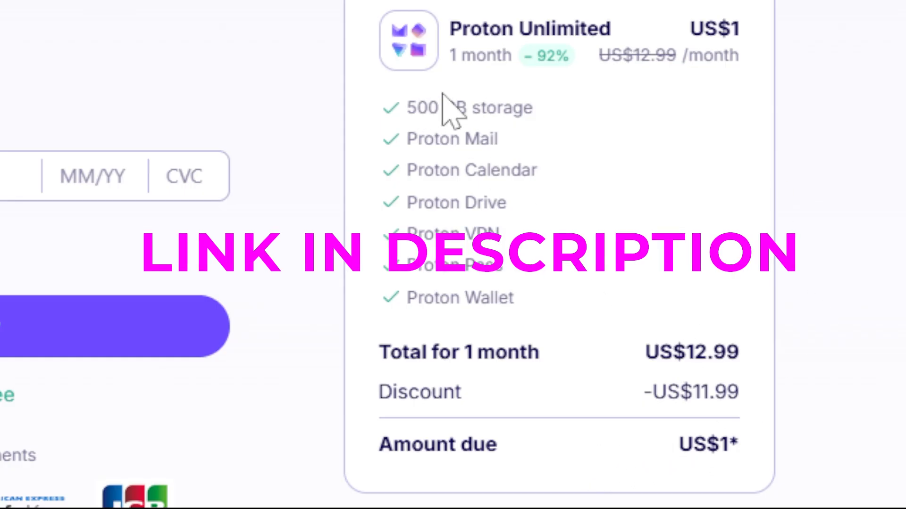
Step: Scroll up the signup page after the US$1 Proton Unlimited checkout to reach 'Set a display name'
scroll(443, 104, "up", 10)
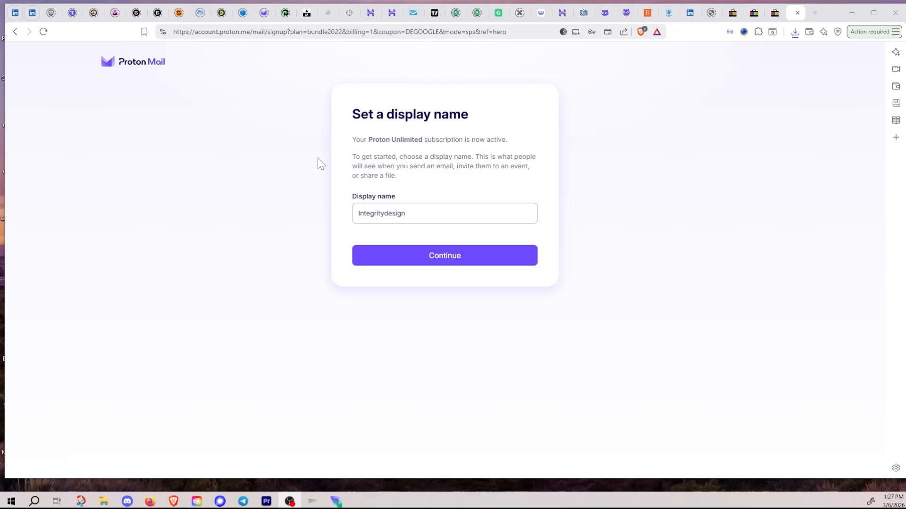
Step: Restore the display name to 'Integritydesign', then continue into the new inbox
left_click(407, 214)
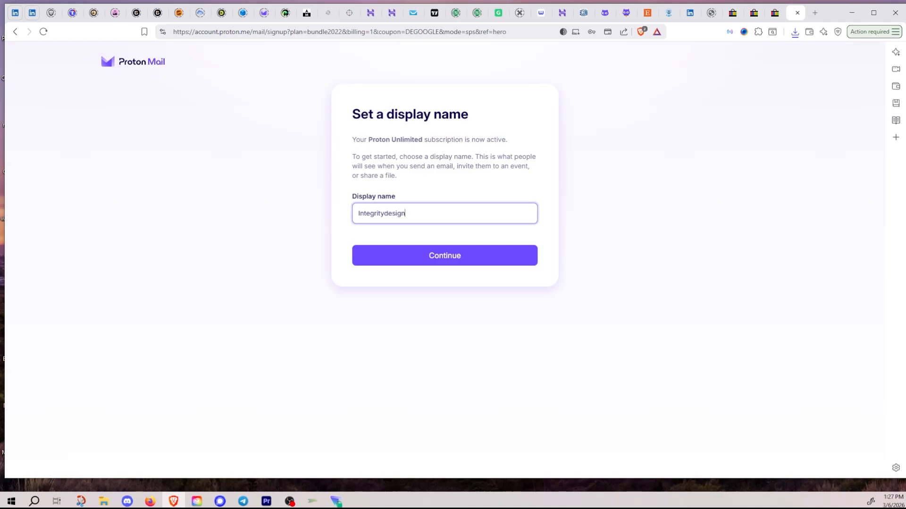
type("369")
key("BackSpace")
key("ctrl+a")
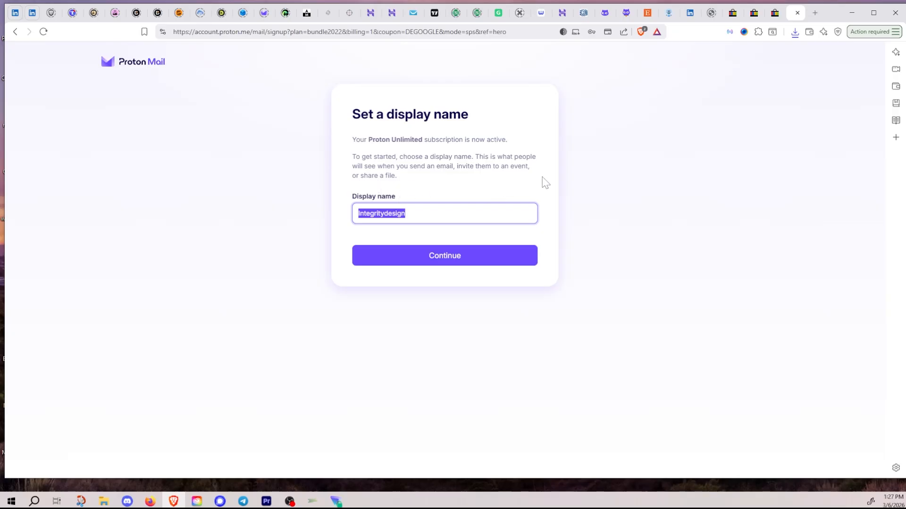
left_click(447, 263)
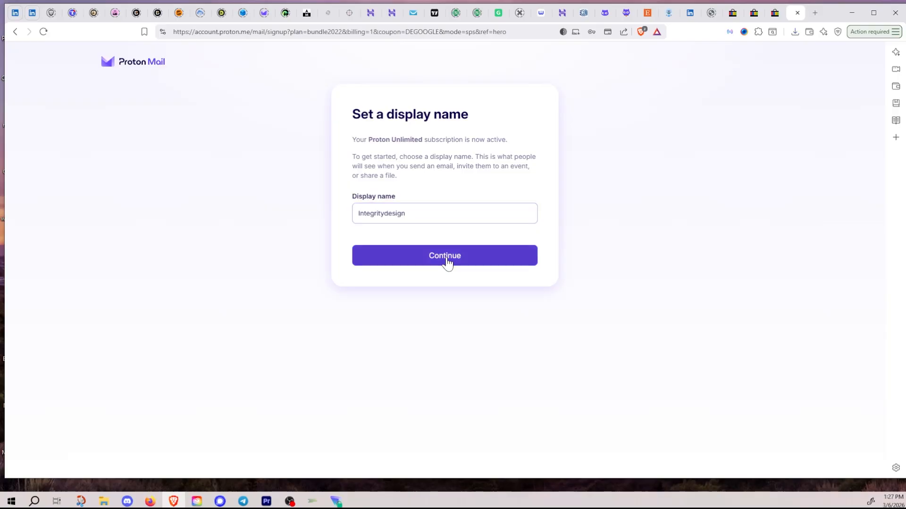
left_click(448, 263)
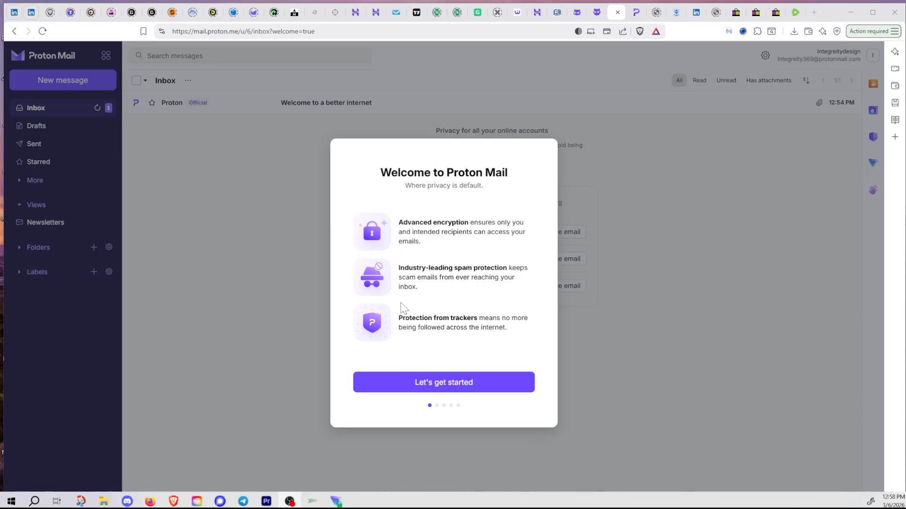
Step: Start the welcome tour, skip the desktop app download, and pass the mobile app page
left_click_drag(479, 318, 524, 333)
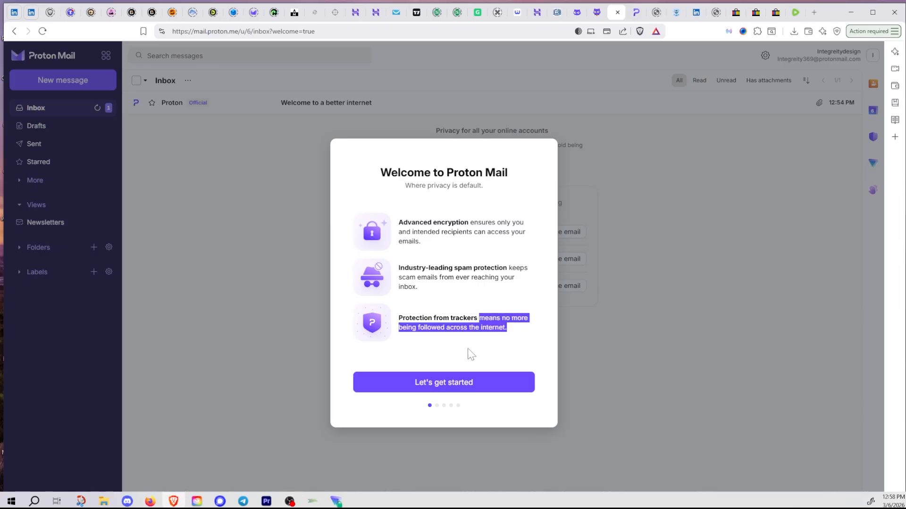
left_click(461, 389)
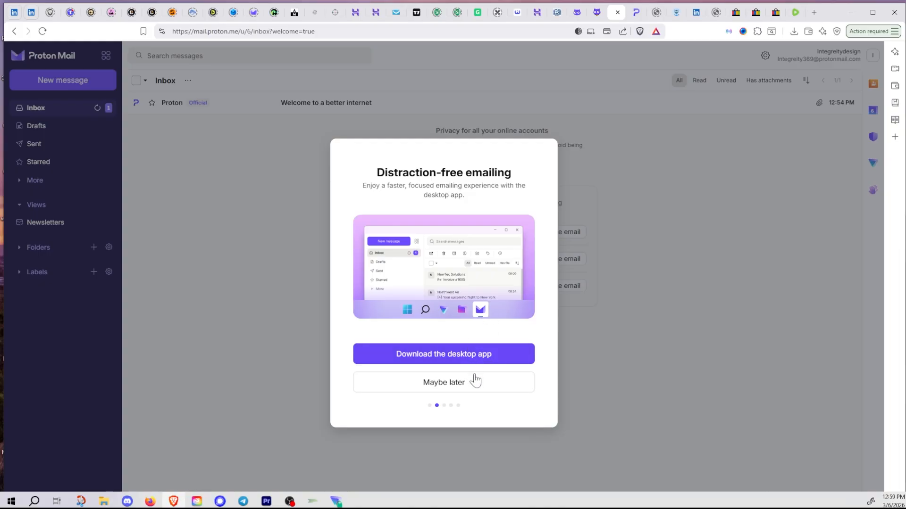
left_click(484, 390)
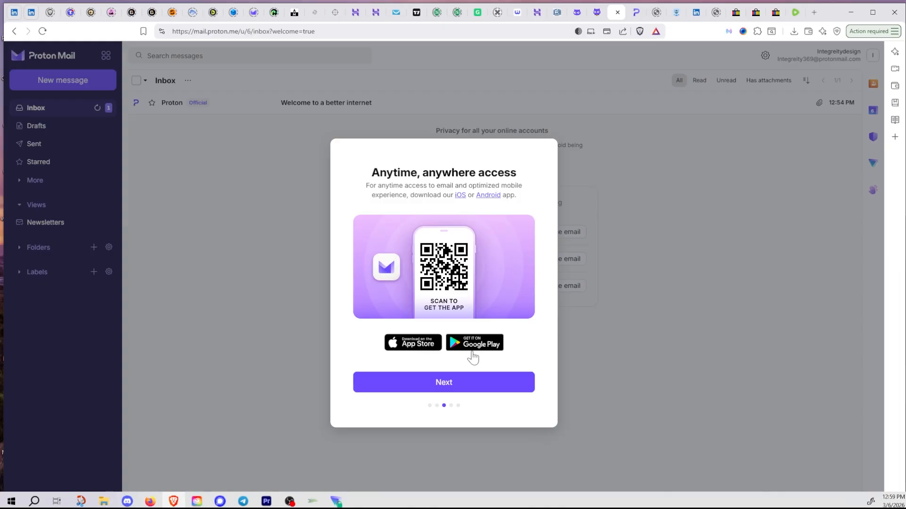
left_click(496, 392)
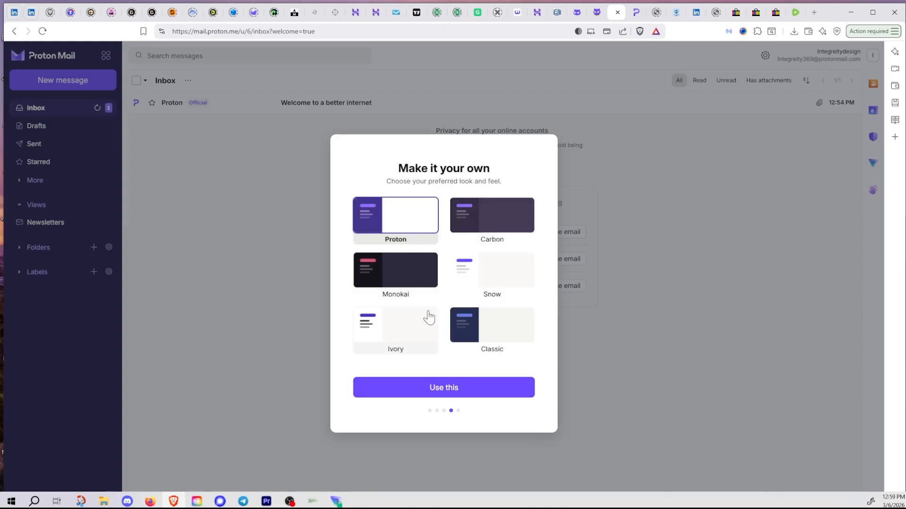
Step: Compare Carbon with Monokai, then apply the dark Carbon theme
left_click(487, 224)
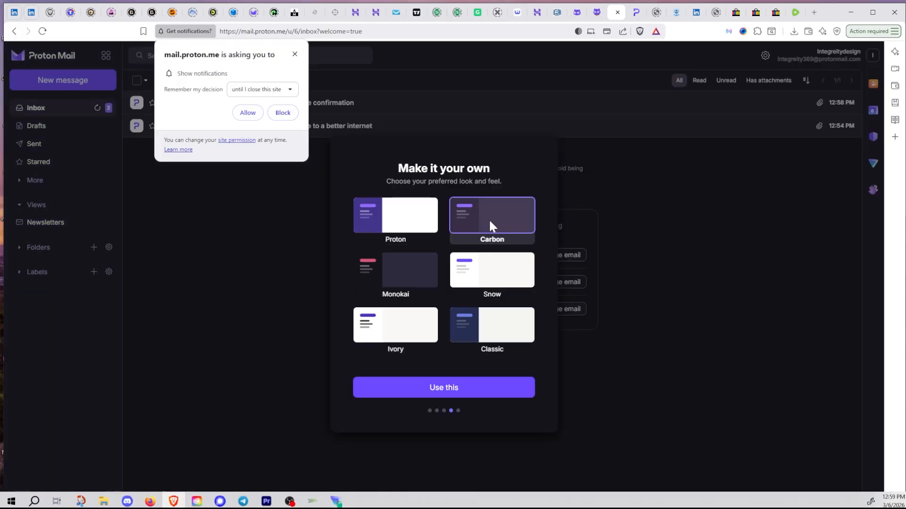
left_click(419, 281)
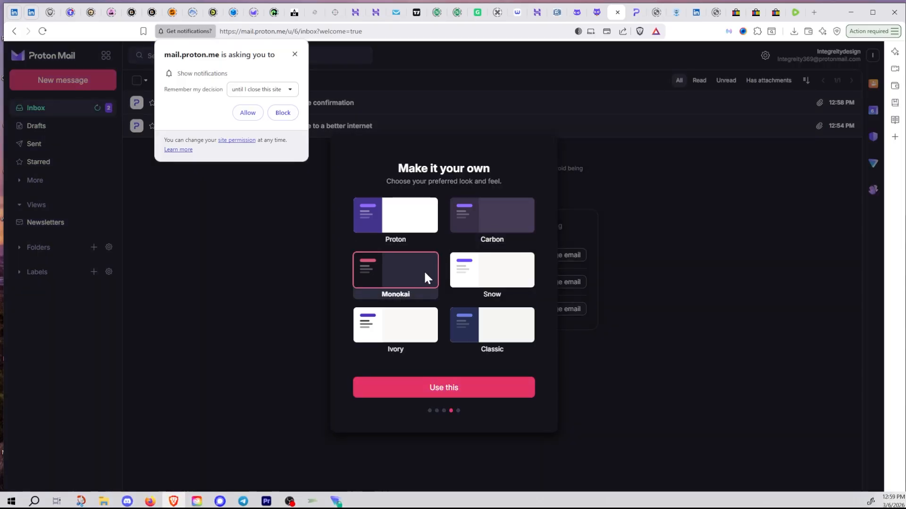
left_click(487, 238)
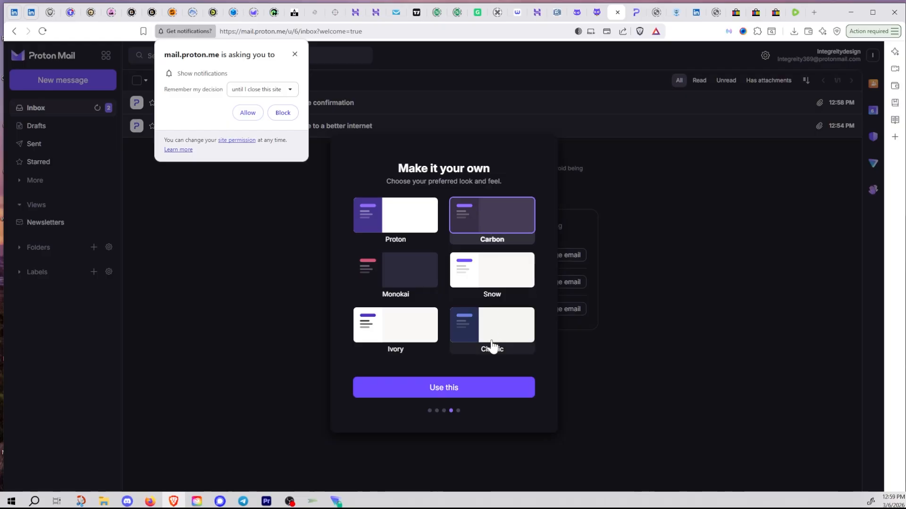
left_click(482, 398)
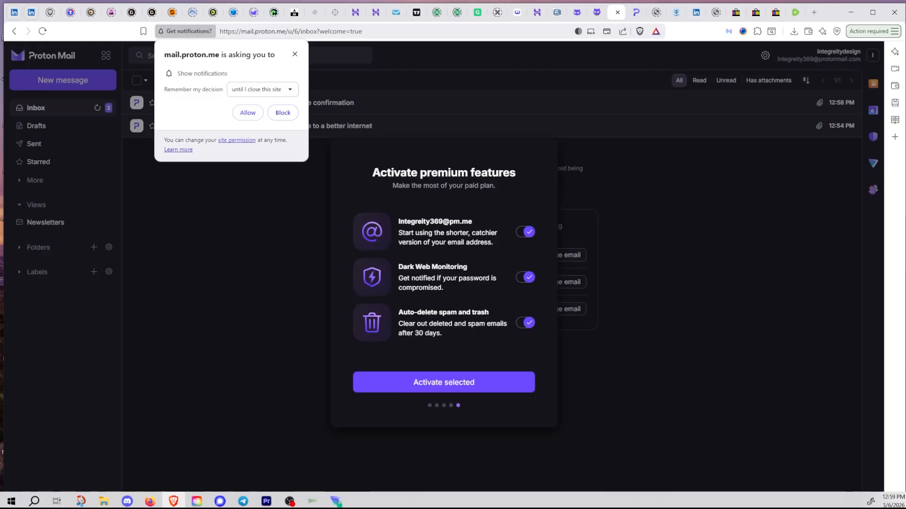
Step: Dismiss the notification prompt and activate Dark Web Monitoring and auto-delete, leaving pm.me off
left_click(295, 54)
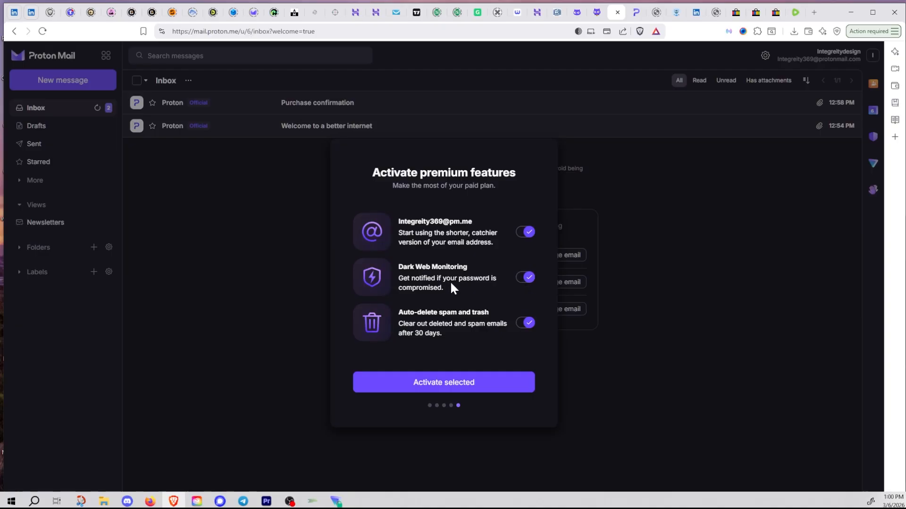
left_click(527, 234)
left_click(473, 385)
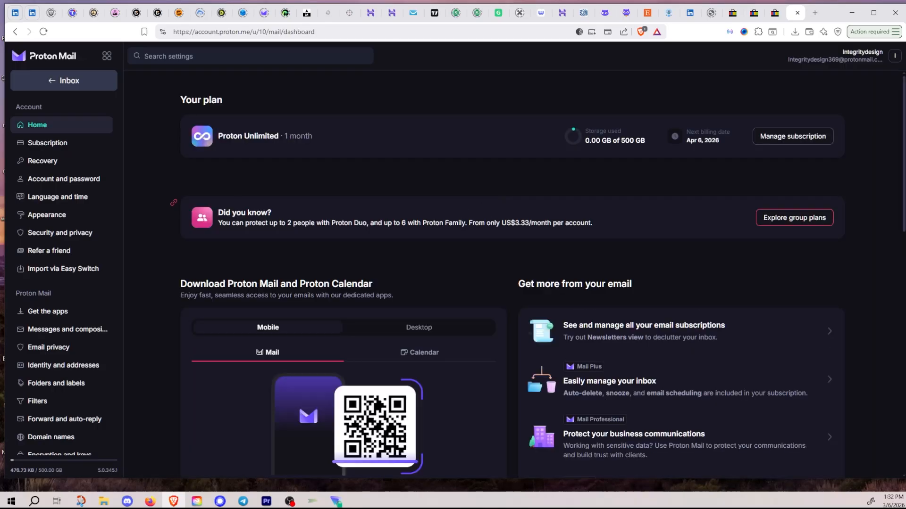
Step: Scroll through Your plan, Also in your plan and blog posts, then back to the top
scroll(72, 280, "down", 3)
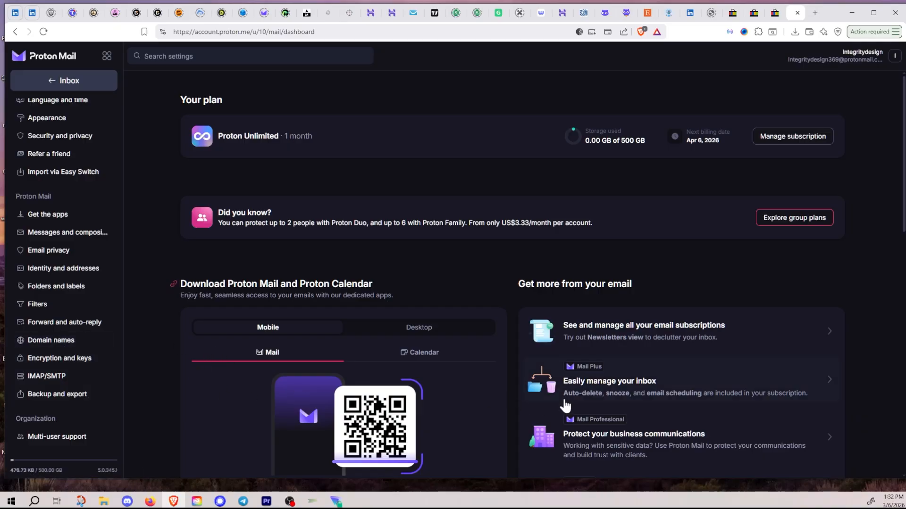
scroll(542, 404, "down", 15)
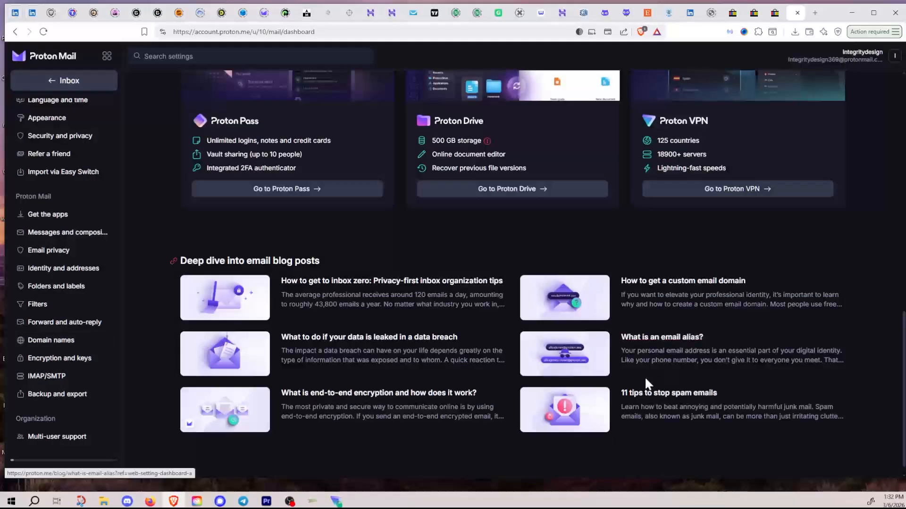
scroll(645, 377, "up", 4)
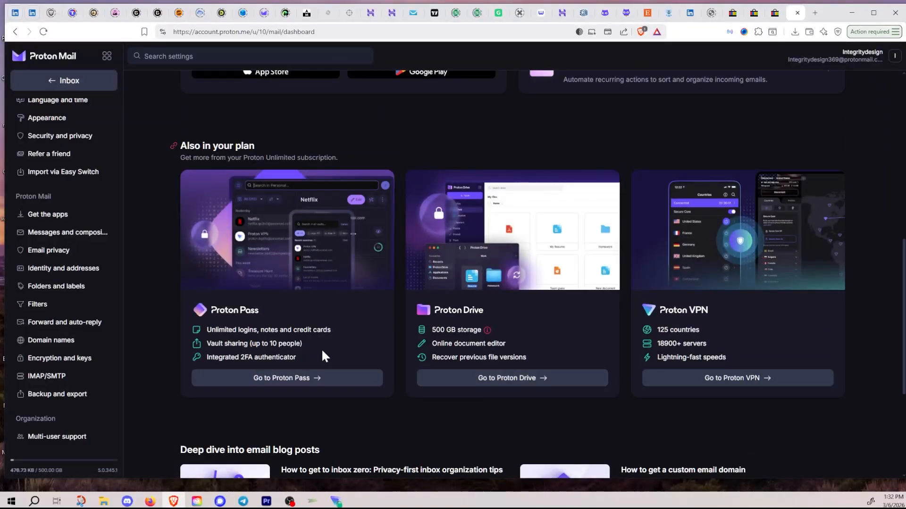
scroll(534, 361, "up", 2)
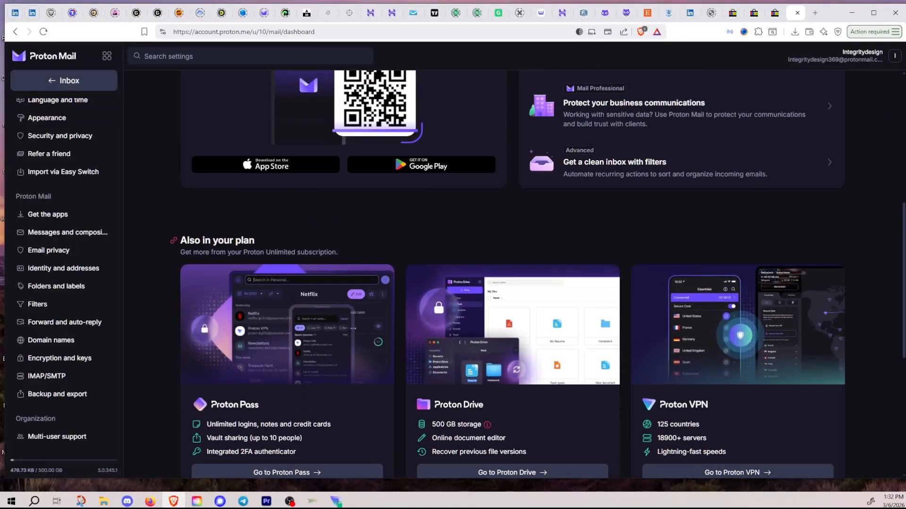
scroll(326, 330, "up", 7)
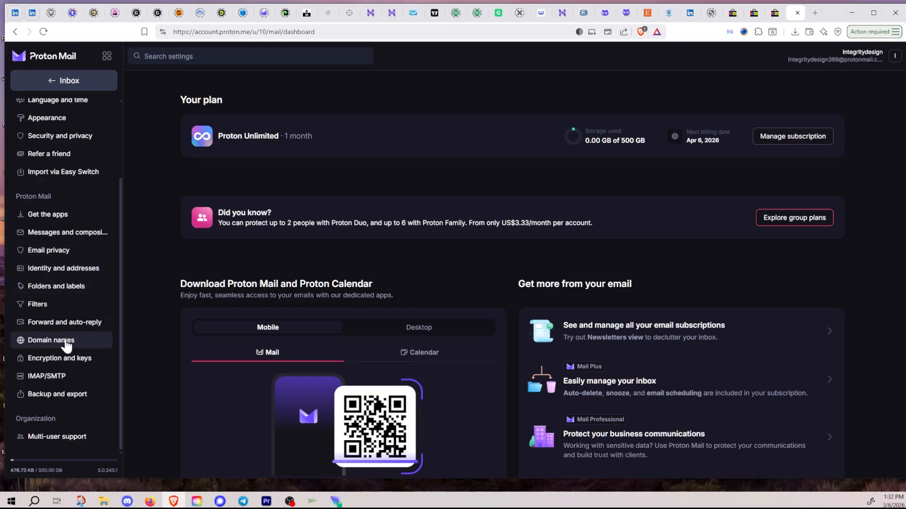
Step: Add integritydesign.us as a new custom domain under Domain names and advance to the next step
left_click(65, 344)
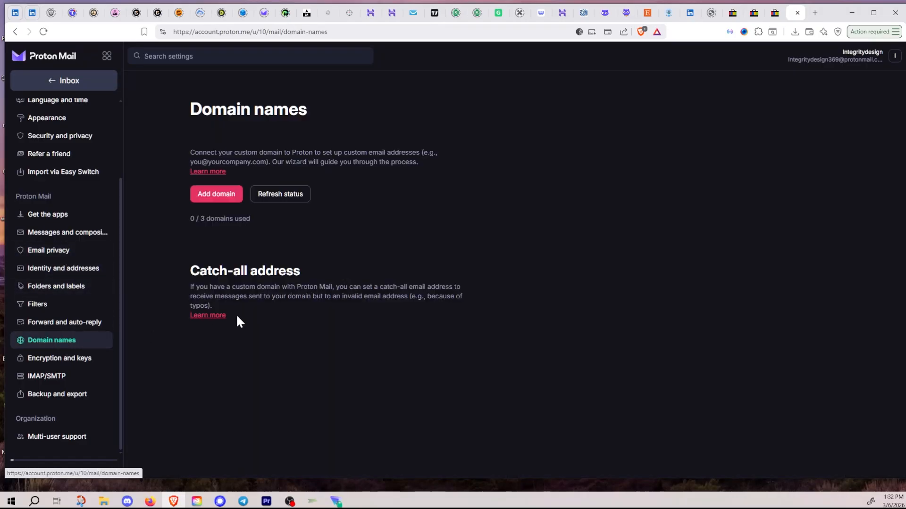
left_click(214, 194)
type("integritydesign")
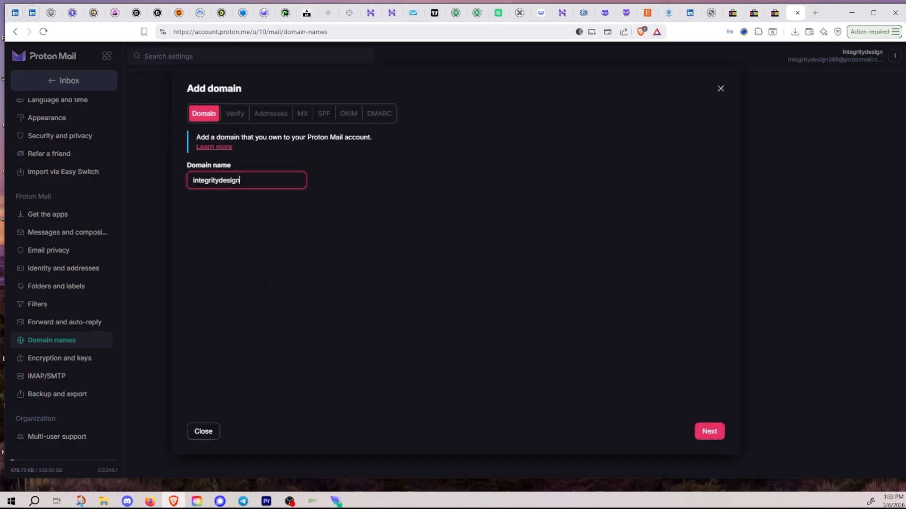
type(".us")
left_click(710, 435)
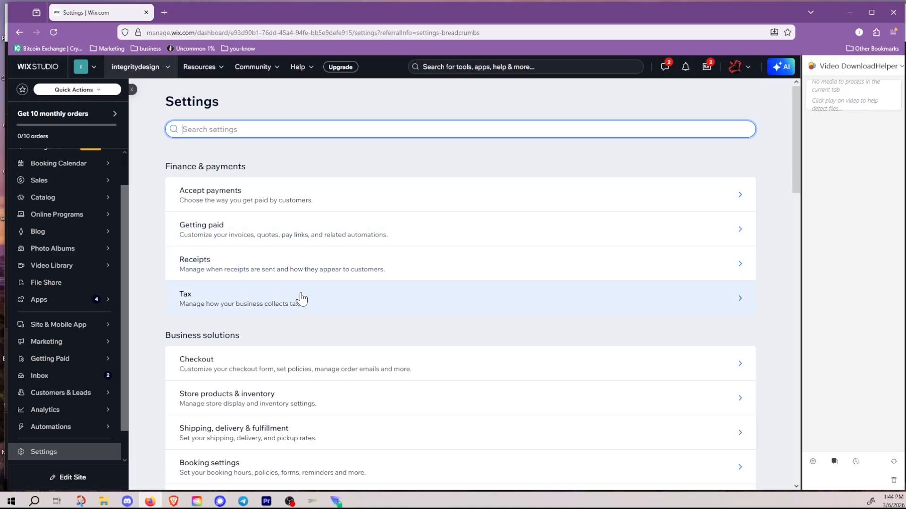
Step: Open Domains under Site, domain & SEO and show the actions menu for integritydesign.us
scroll(301, 299, "down", 3)
scroll(218, 356, "down", 9)
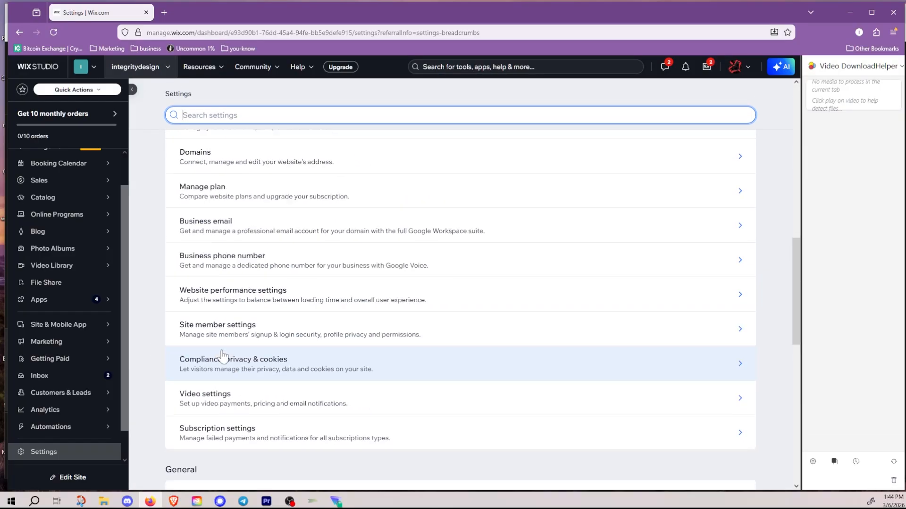
scroll(221, 356, "up", 10)
scroll(148, 308, "down", 5)
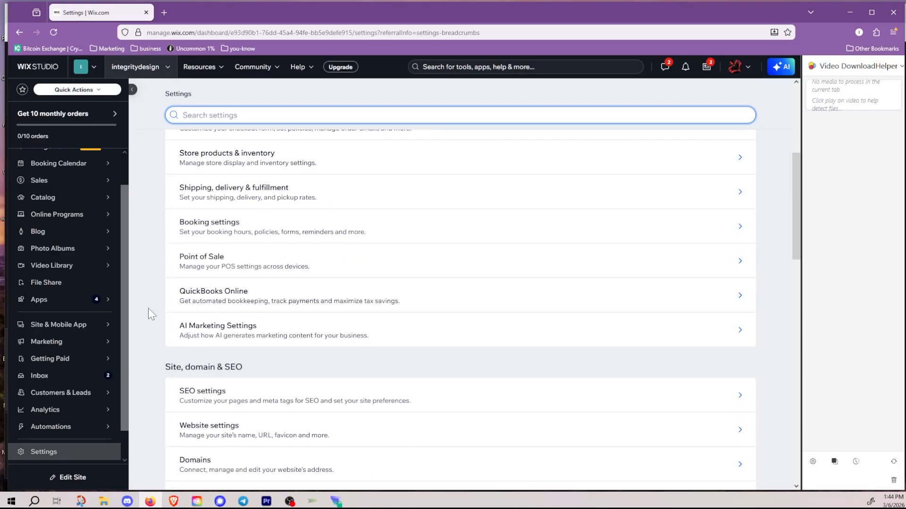
scroll(148, 308, "down", 2)
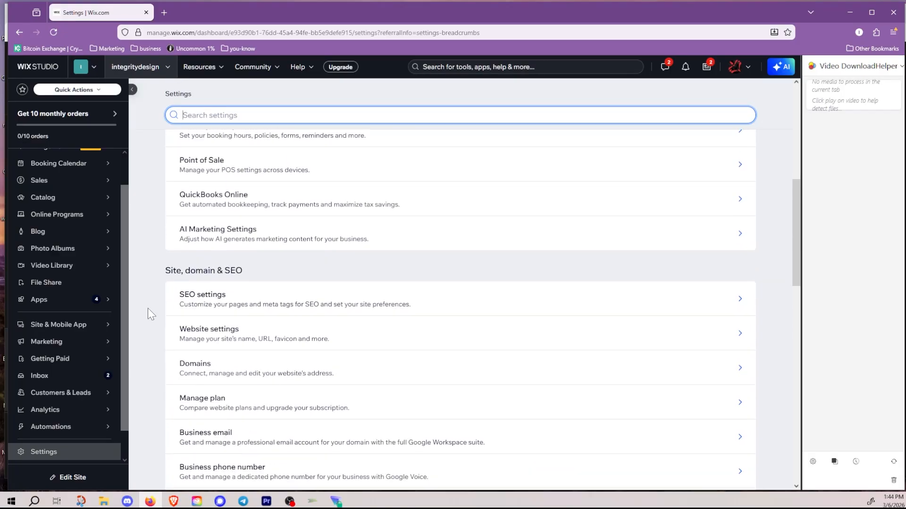
left_click(200, 375)
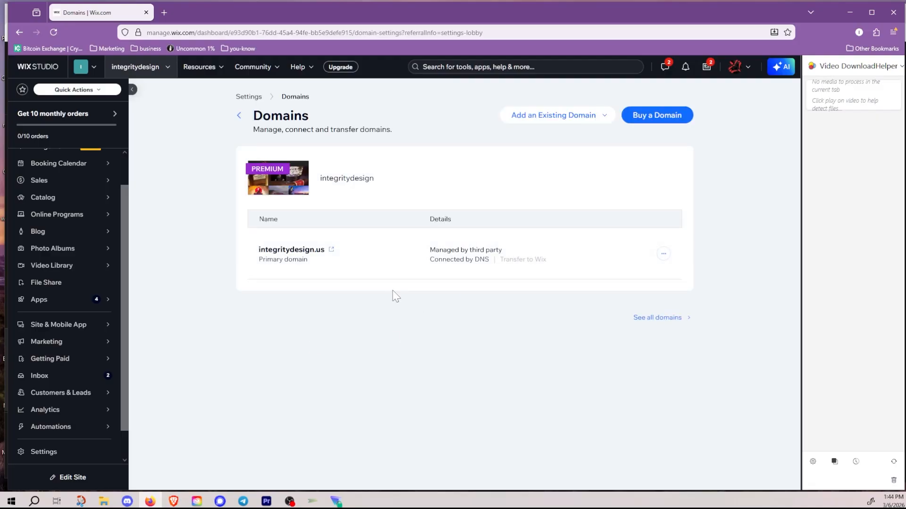
left_click(663, 260)
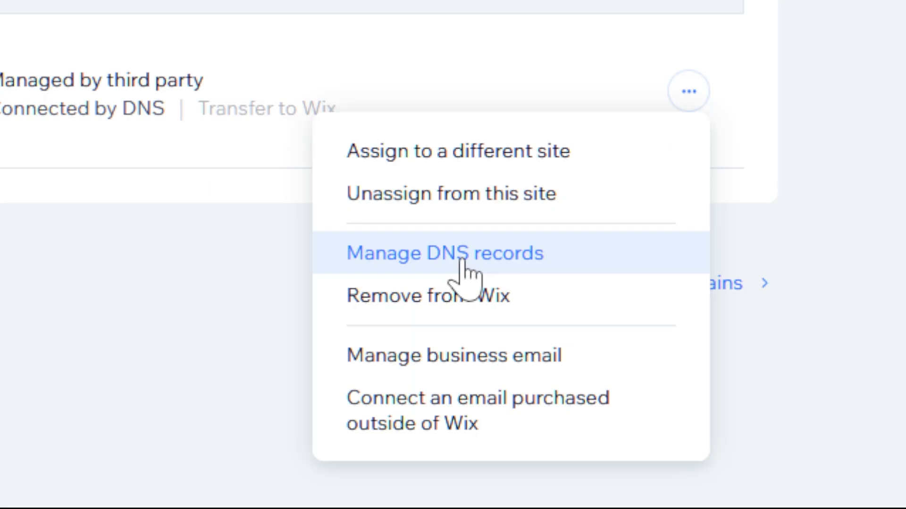
left_click(462, 262)
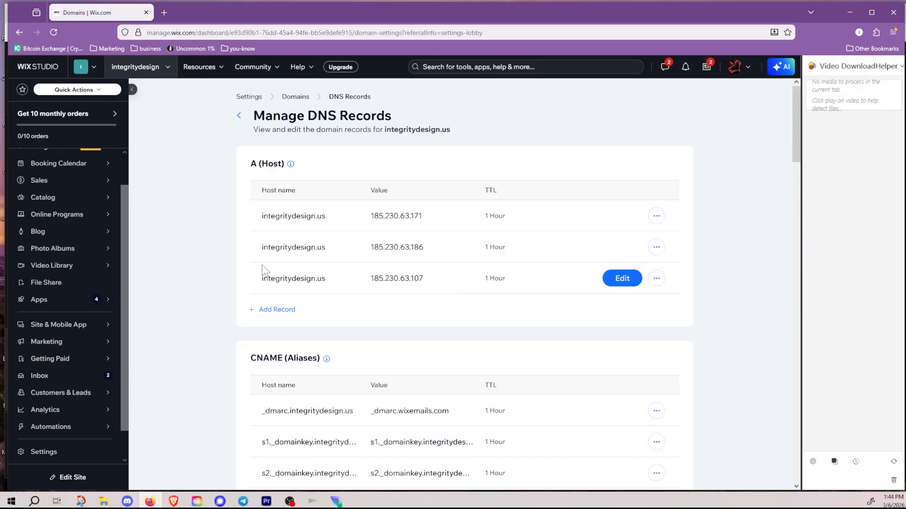
scroll(368, 287, "down", 5)
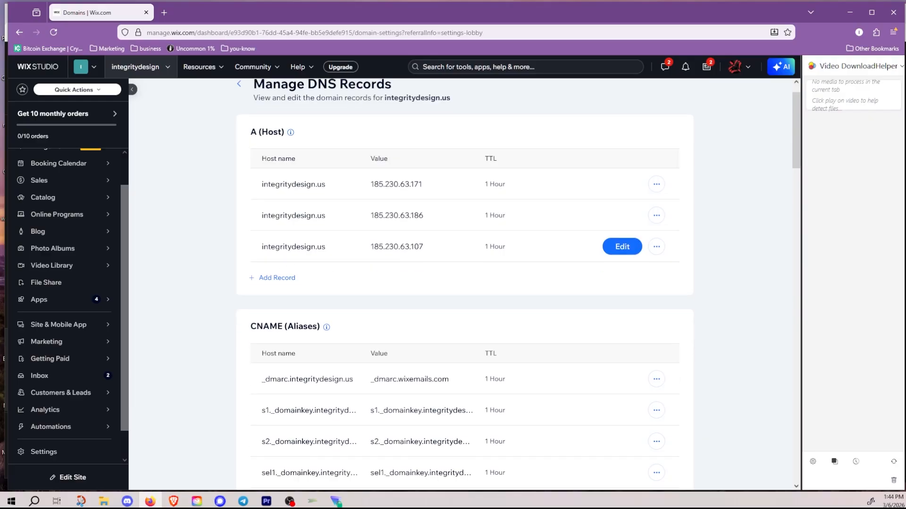
scroll(378, 285, "down", 20)
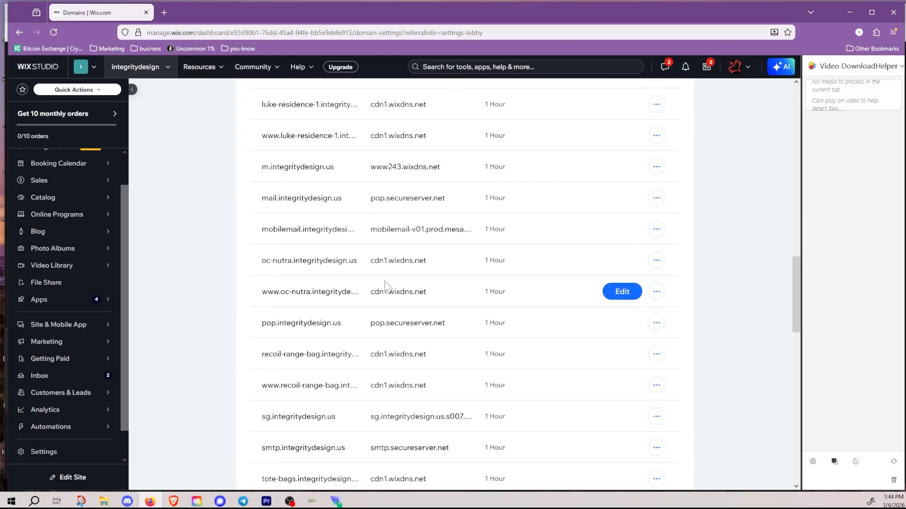
scroll(385, 286, "down", 6)
scroll(382, 306, "up", 7)
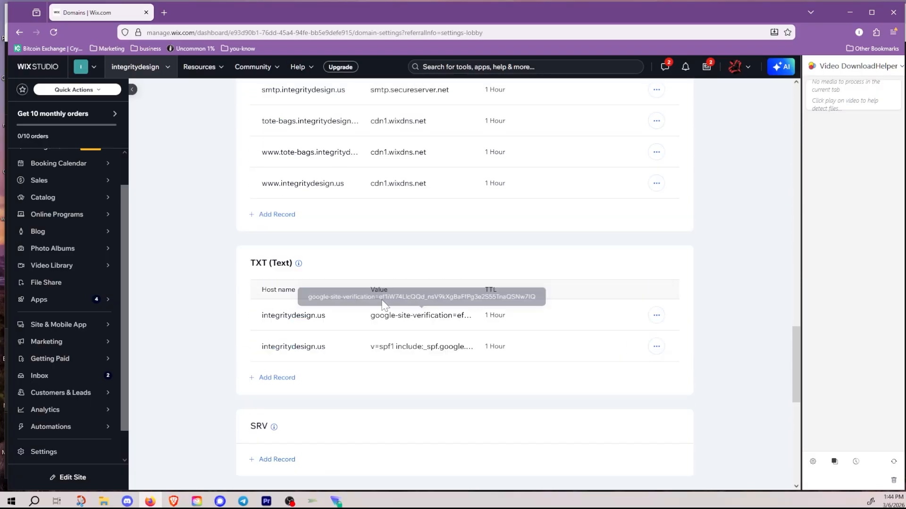
mouse_move(297, 283)
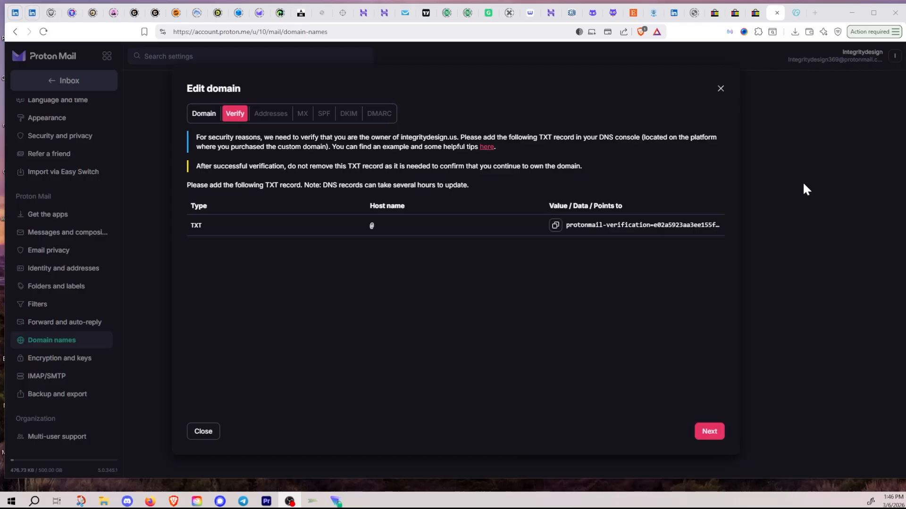
Step: Copy the TXT verification value and return to the Wix DNS records page
left_click(555, 228)
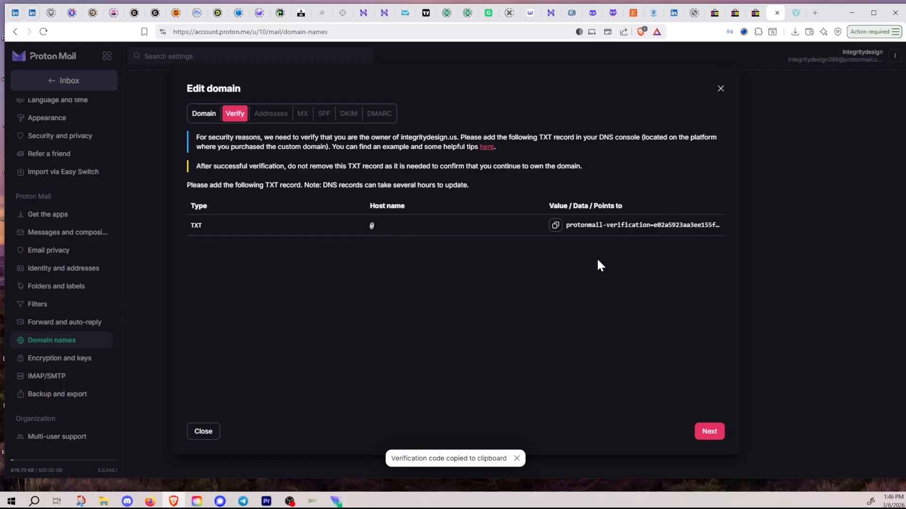
left_click(150, 501)
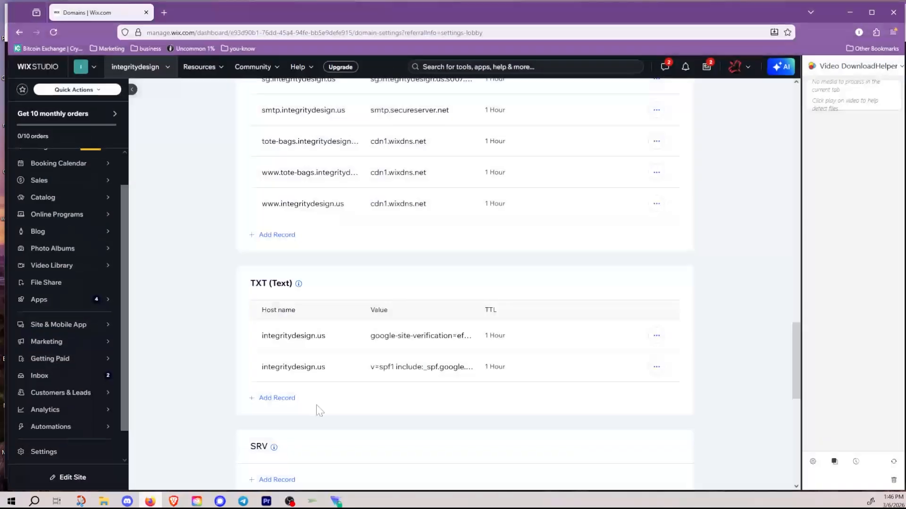
Step: Add a blank TXT record row in Wix, then return to Proton Mail's verification details
left_click(286, 403)
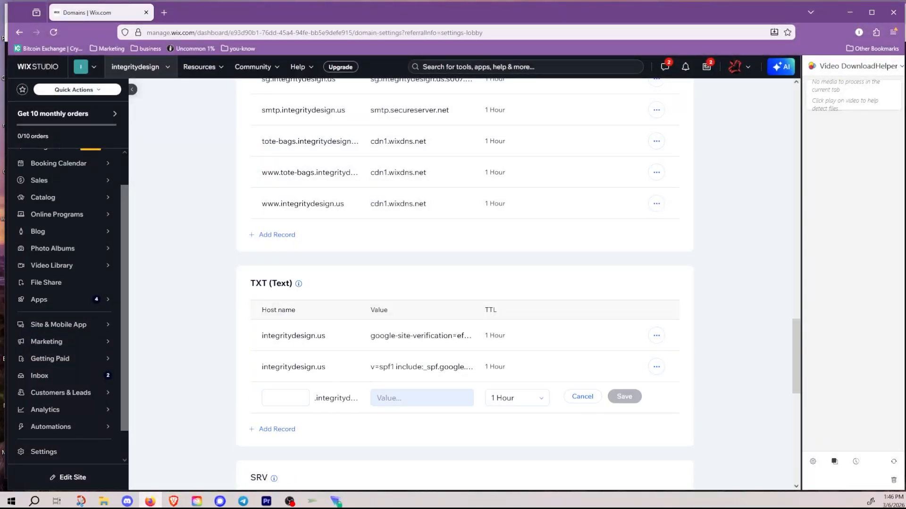
left_click(421, 398)
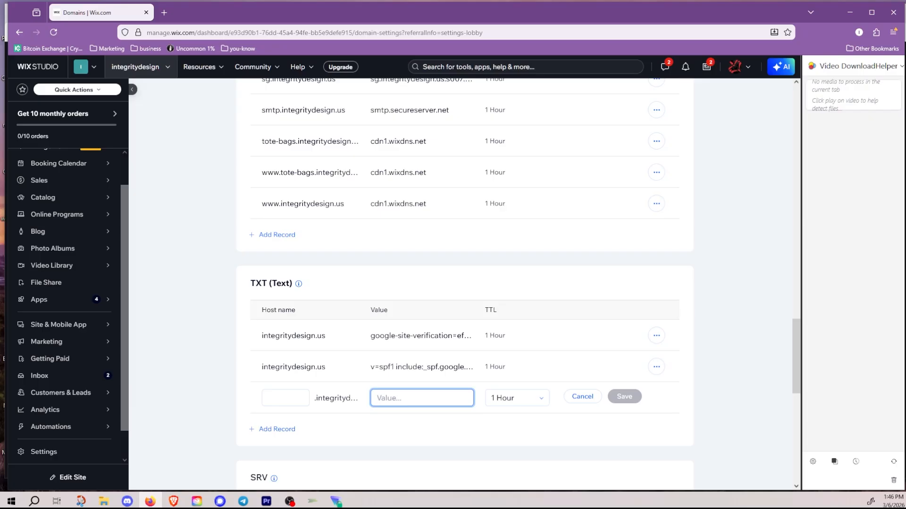
type("@")
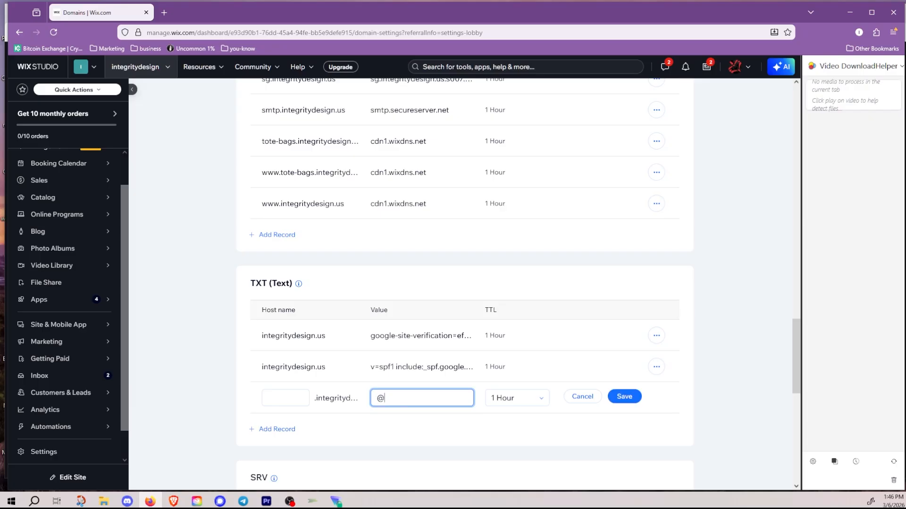
key("BackSpace")
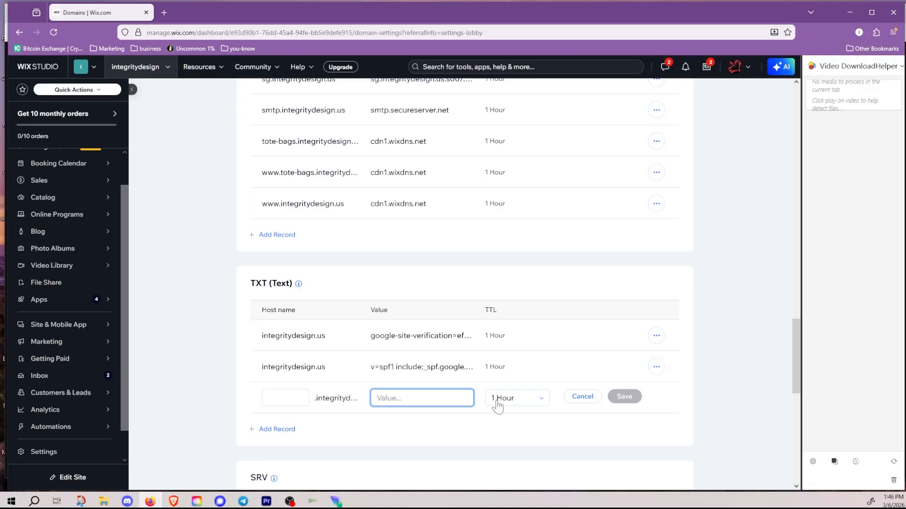
left_click(286, 398)
key("alt+Tab")
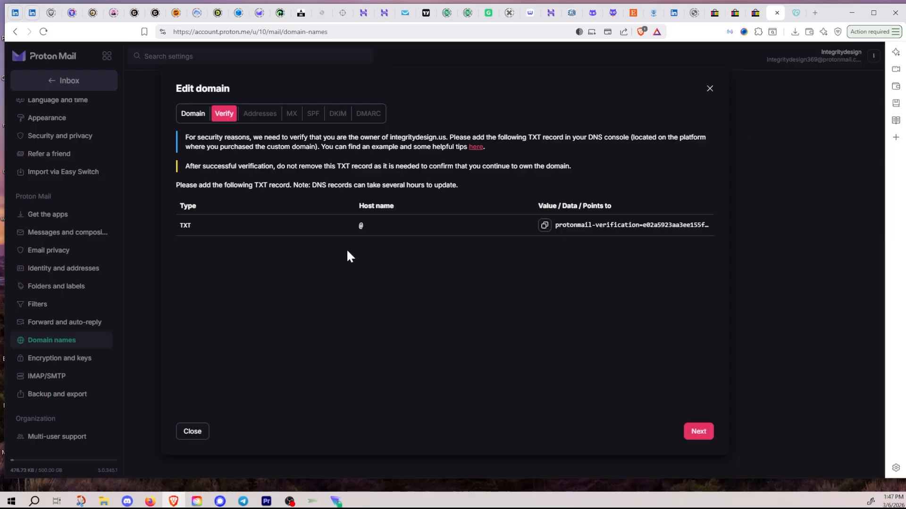
Step: Copy the TXT verification value again and start filling the new Wix record's value field
left_click(544, 226)
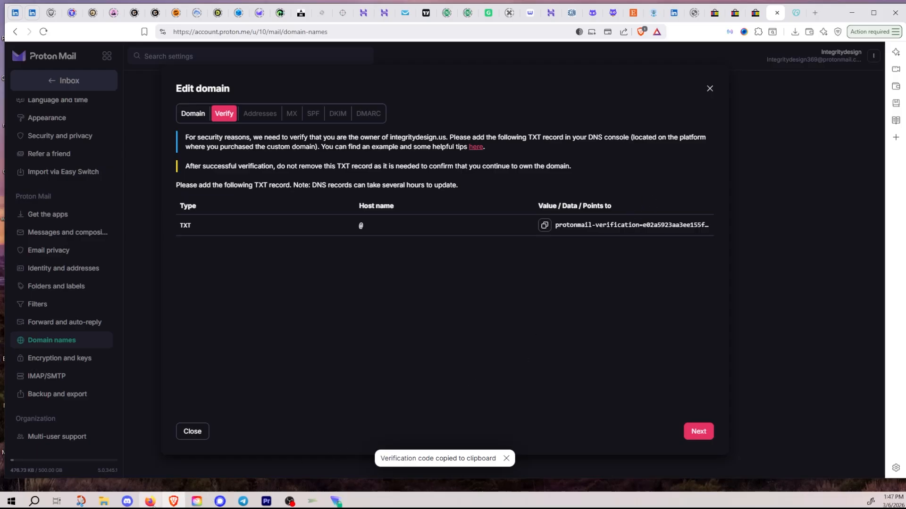
left_click(150, 502)
left_click(410, 398)
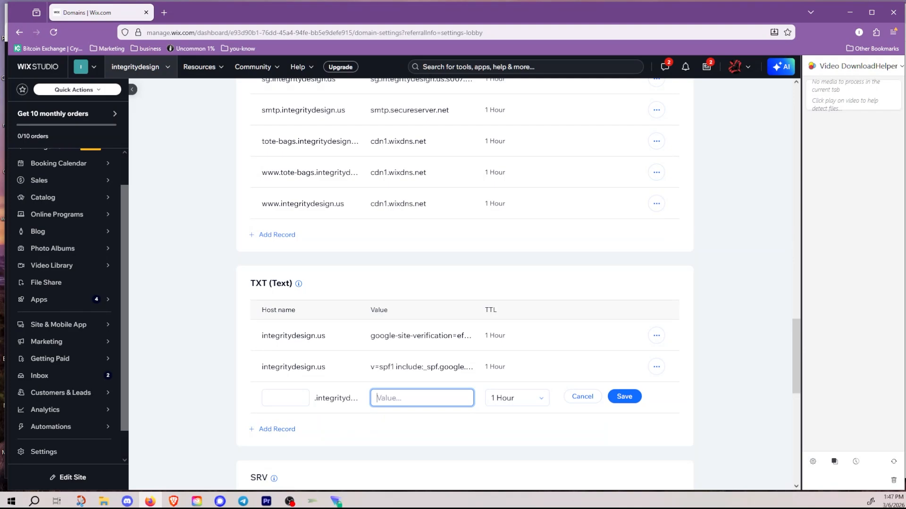
Step: Paste Proton's verification code as the TXT value, leave the host name blank, and save the record
key("ctrl+v")
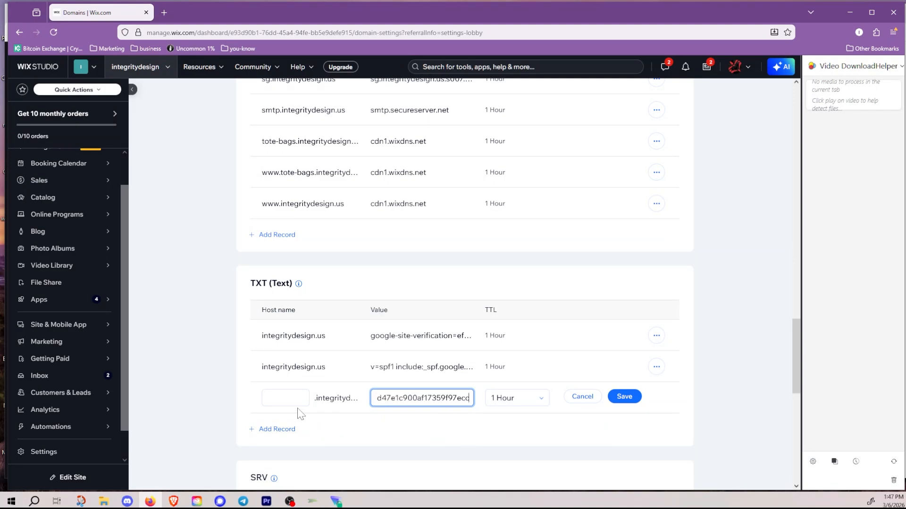
left_click(286, 398)
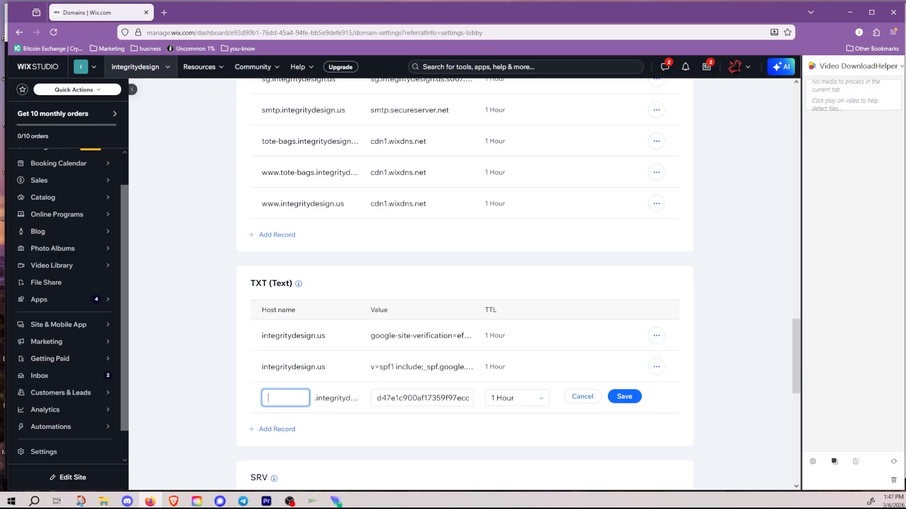
type("@")
key("BackSpace")
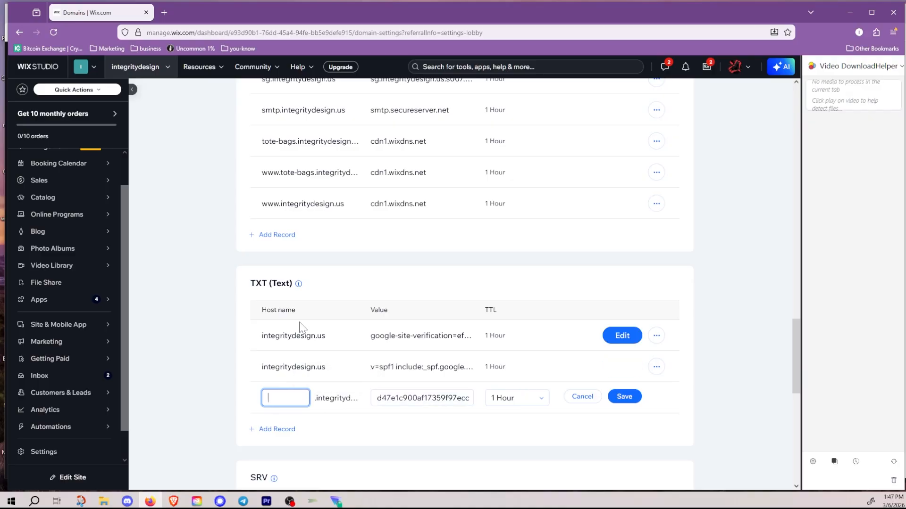
mouse_move(298, 283)
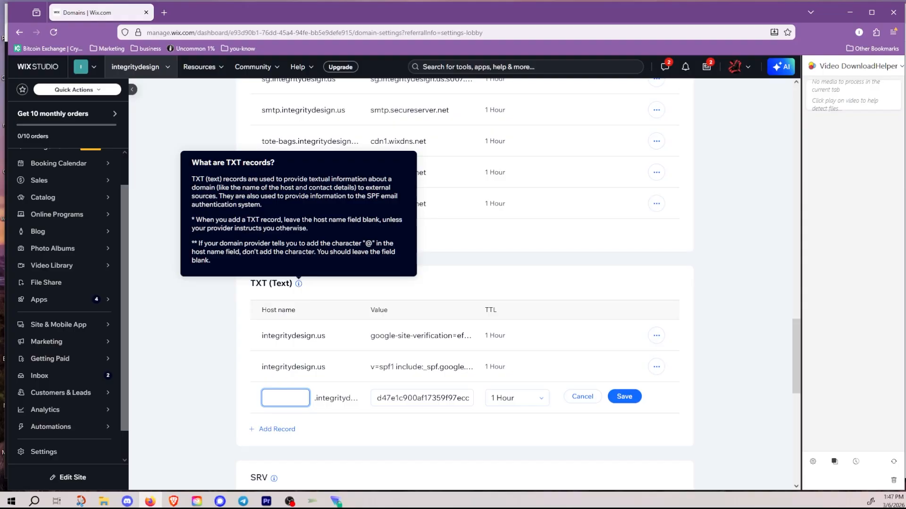
left_click_drag(197, 244, 399, 255)
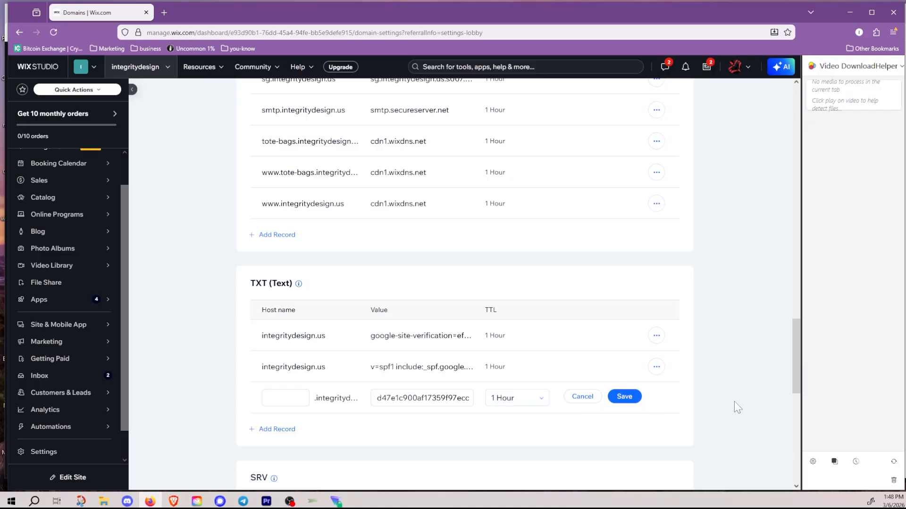
left_click(624, 397)
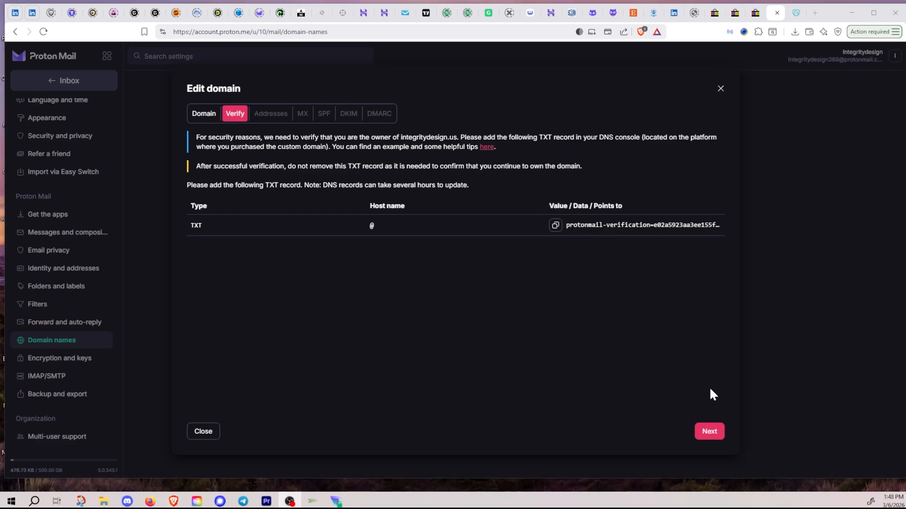
Step: Verify ownership of integritydesign.us and review the Domain and Verify steps
left_click(712, 438)
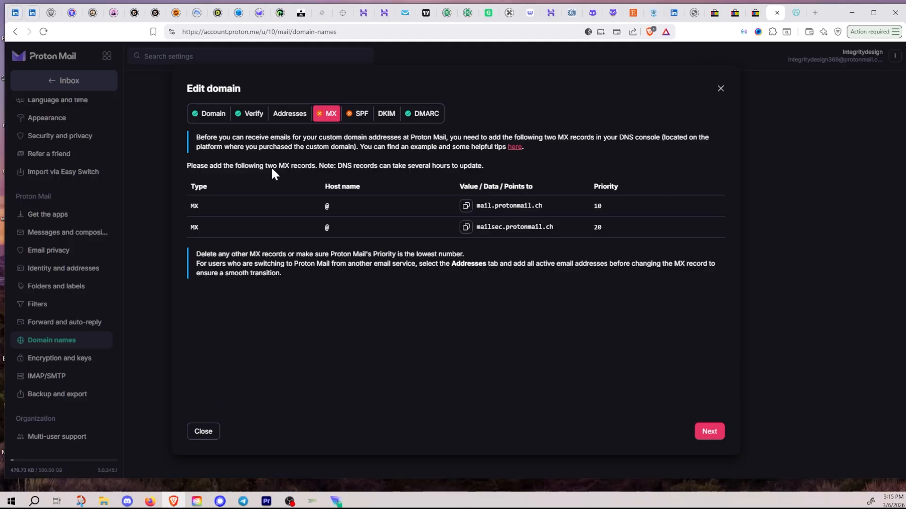
left_click(211, 119)
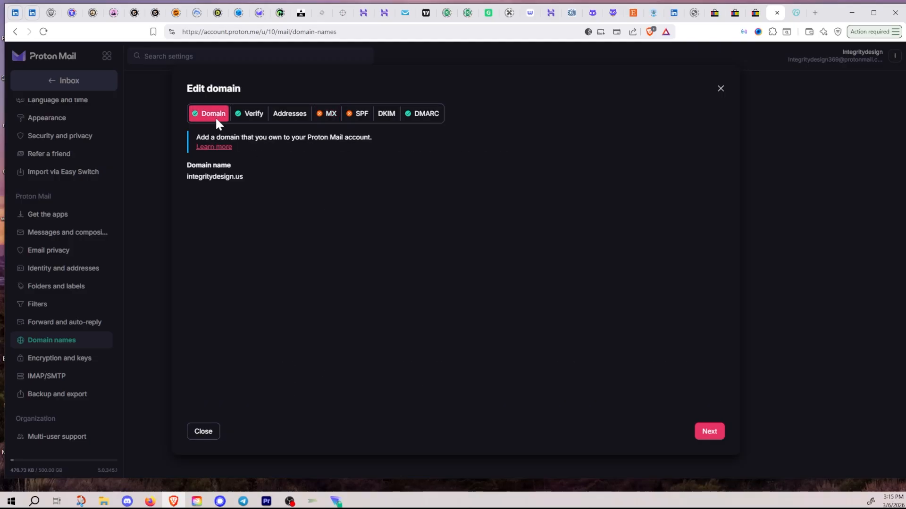
left_click(249, 122)
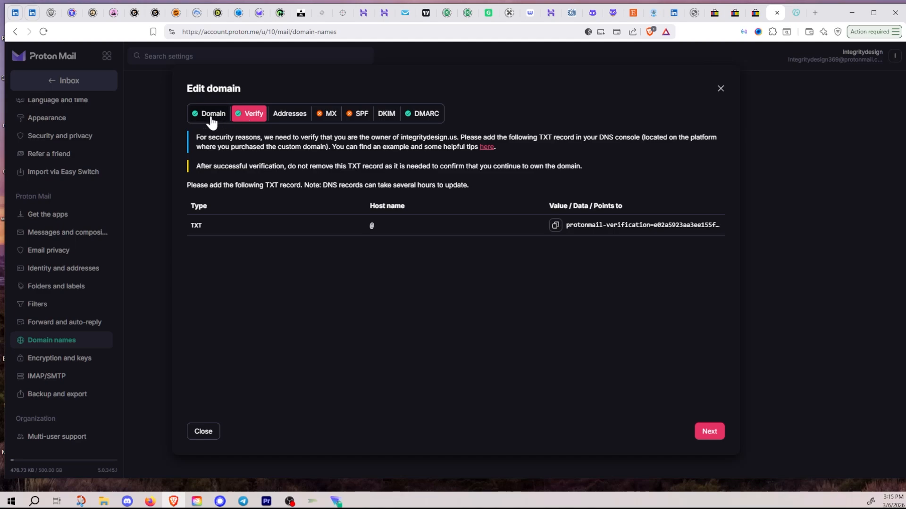
left_click(209, 119)
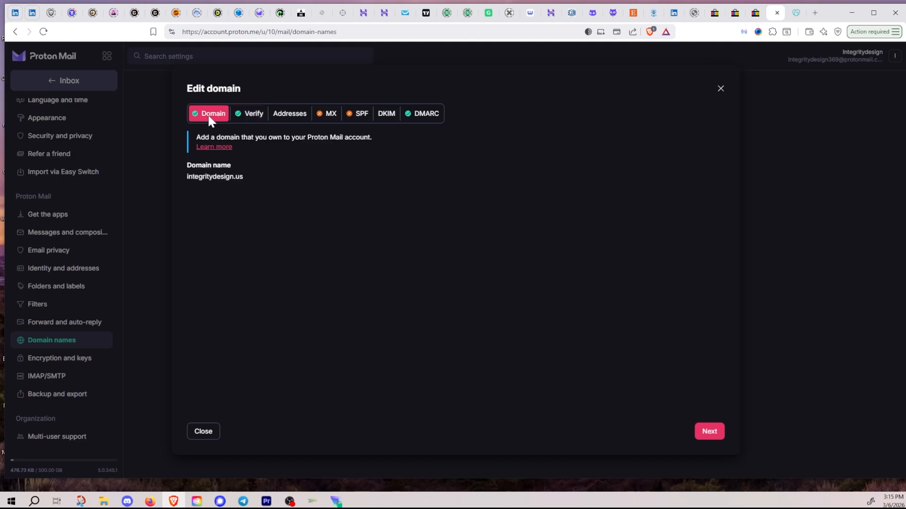
left_click(247, 119)
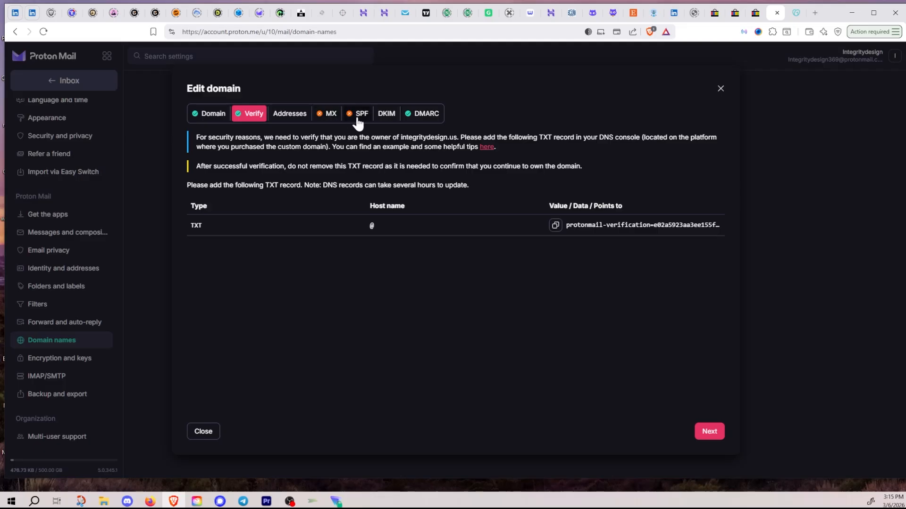
Step: Copy the MX server value from Proton's MX records step and return to Wix
left_click(326, 115)
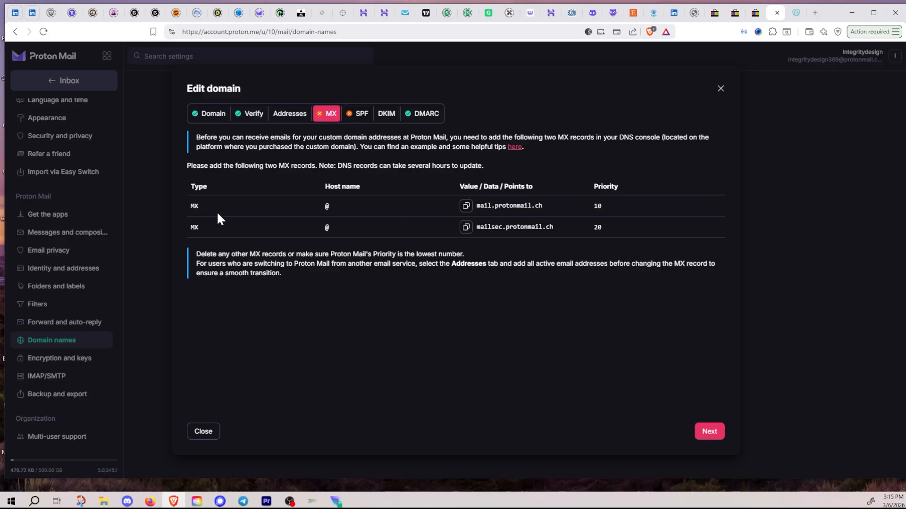
left_click(466, 206)
key("alt+Tab")
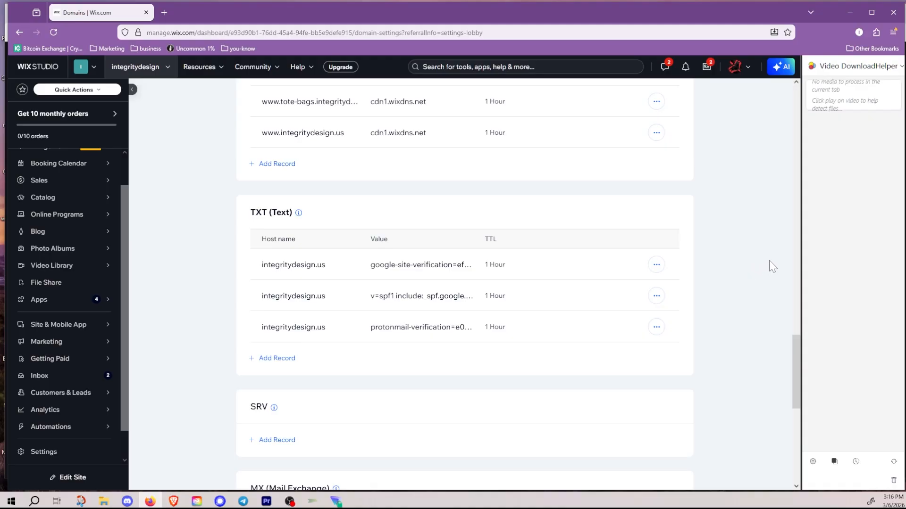
Step: Check Proton's MX record details, then go back to the Wix DNS records page
key("alt+Tab")
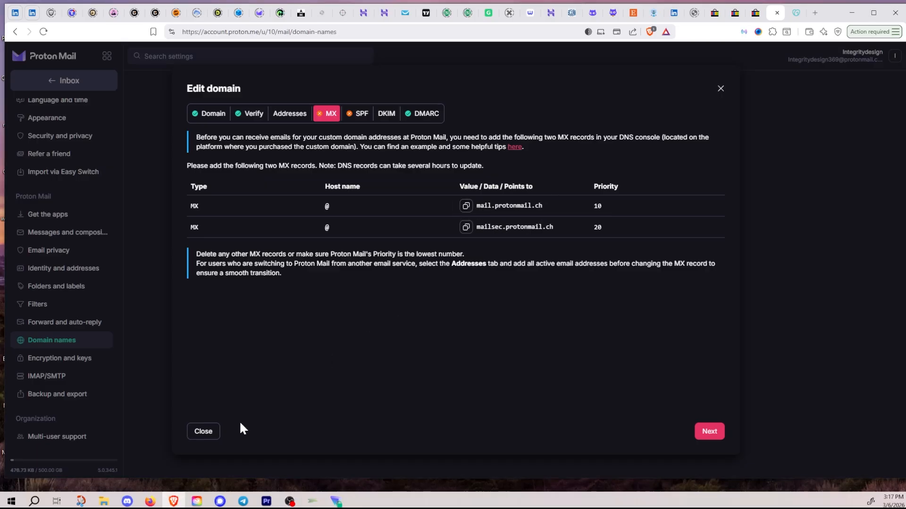
left_click(150, 501)
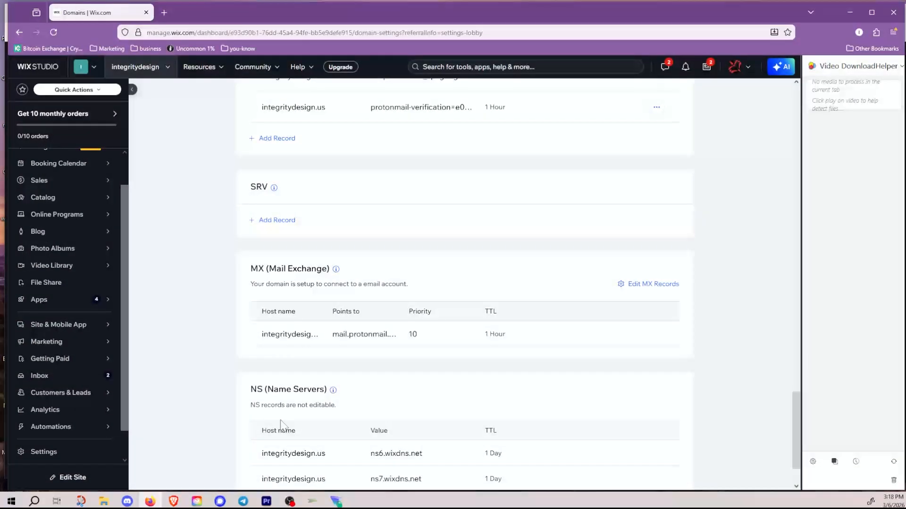
Step: Edit the MX records with the Other email provider and add a second record row
left_click(636, 284)
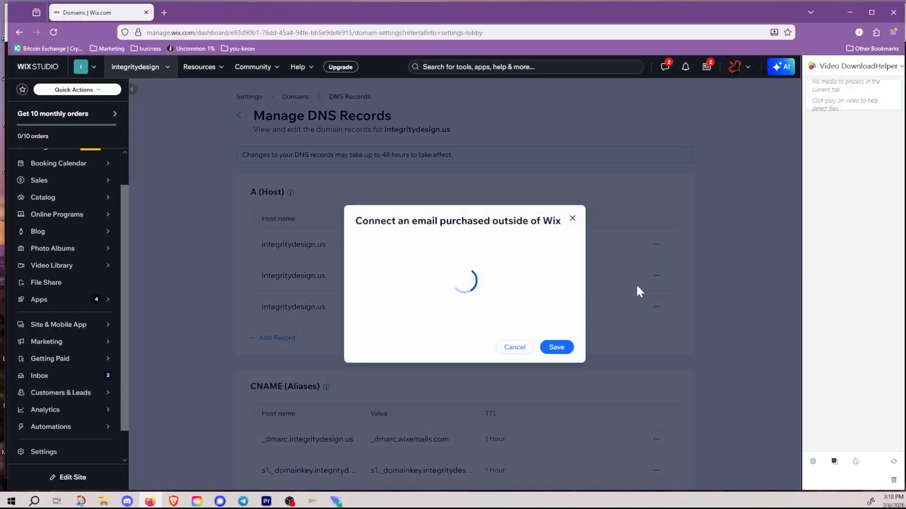
left_click(564, 254)
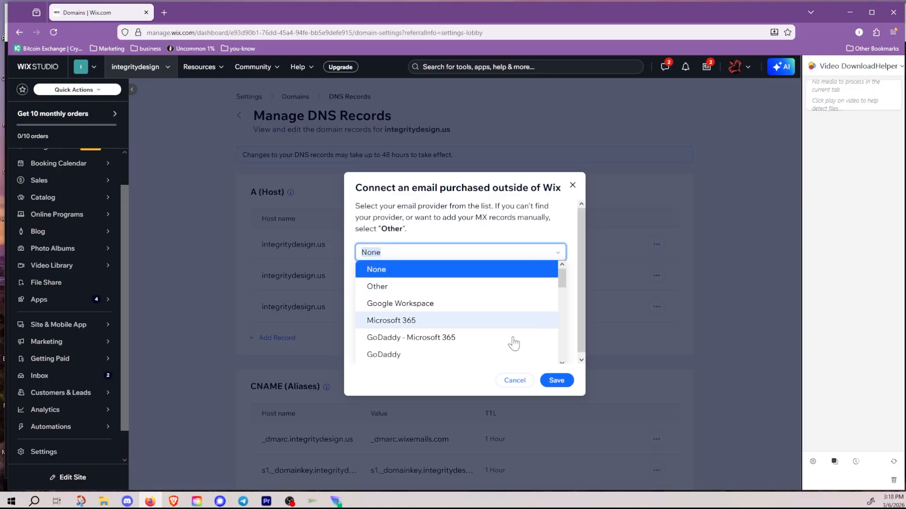
scroll(519, 335, "down", 5)
scroll(516, 333, "up", 10)
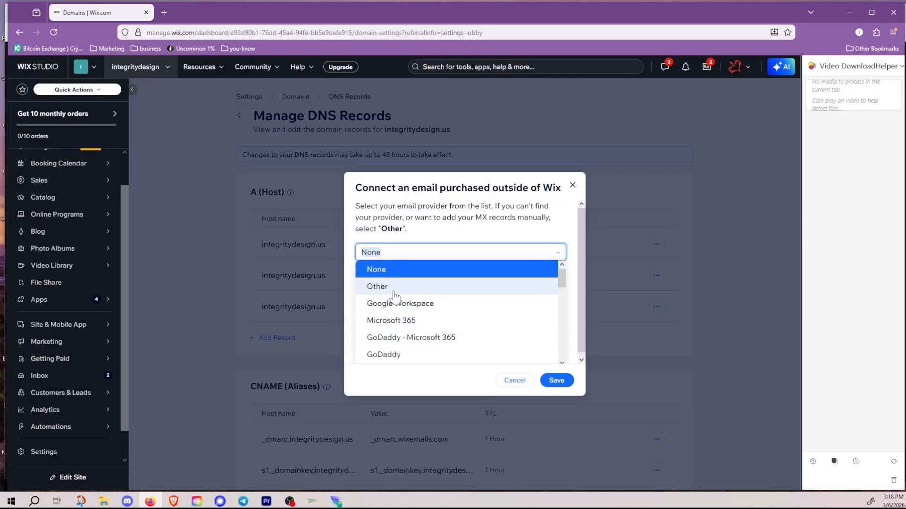
left_click(386, 289)
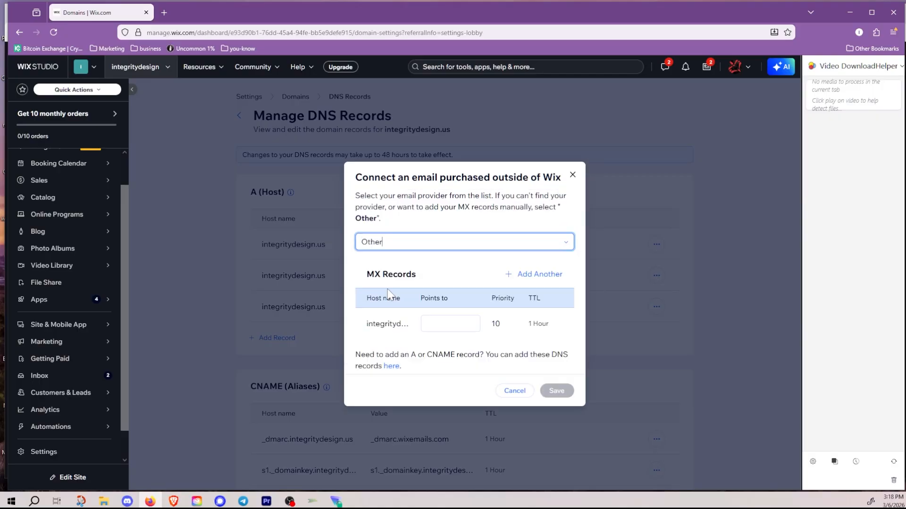
left_click(540, 281)
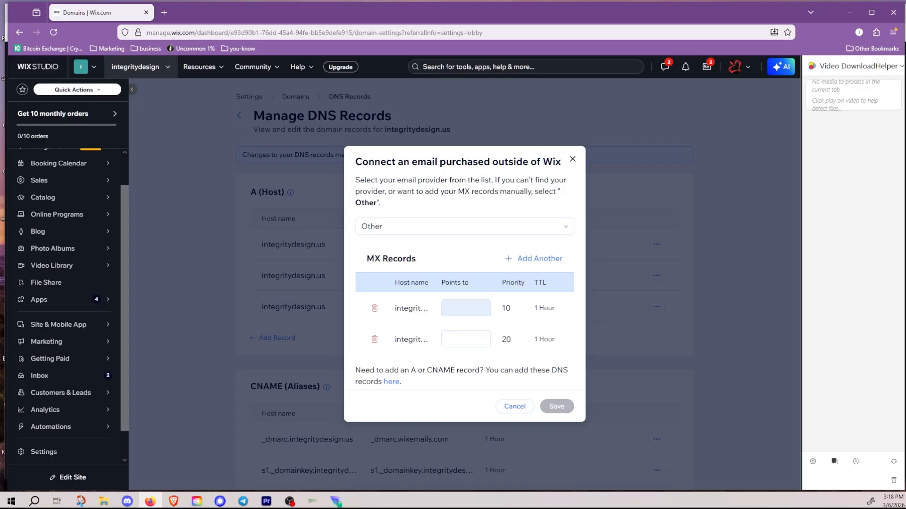
Step: Point the MX records to mail.protonmail.ch and mailsec.protonmail.ch and save them
left_click(465, 308)
key("ctrl+v")
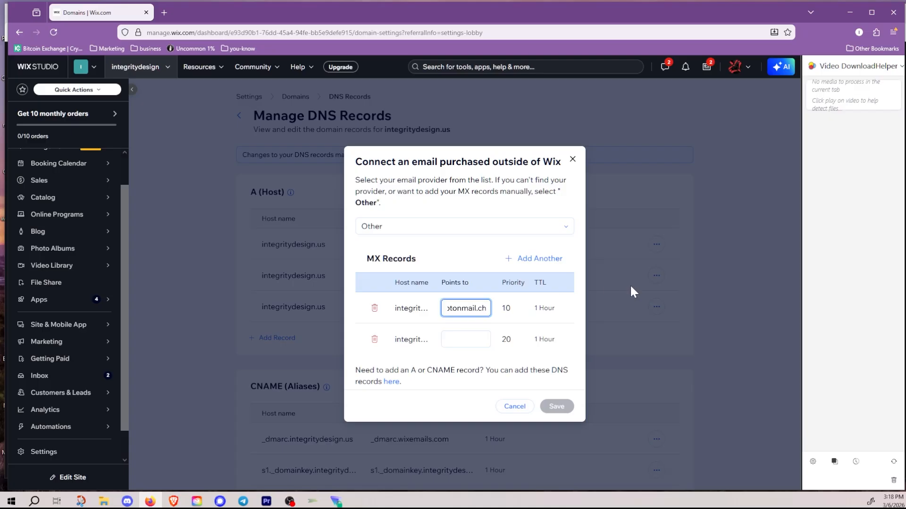
left_click(850, 13)
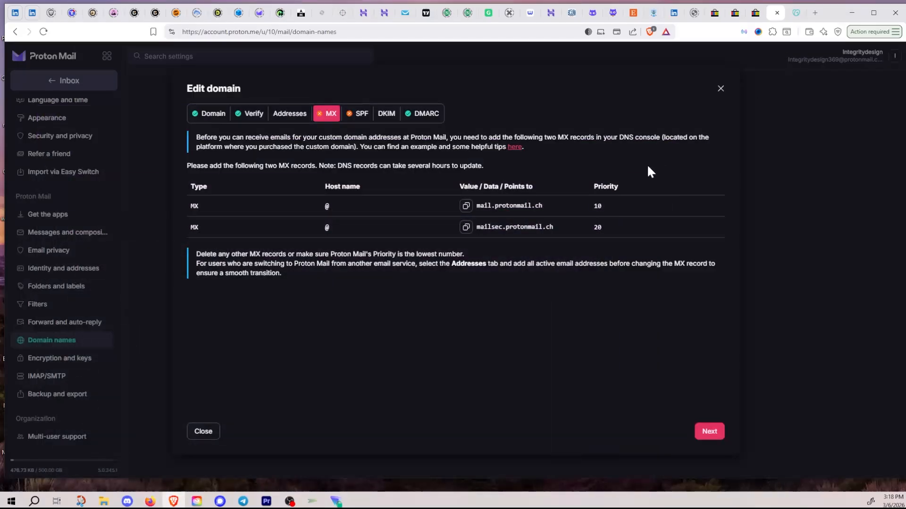
left_click(466, 228)
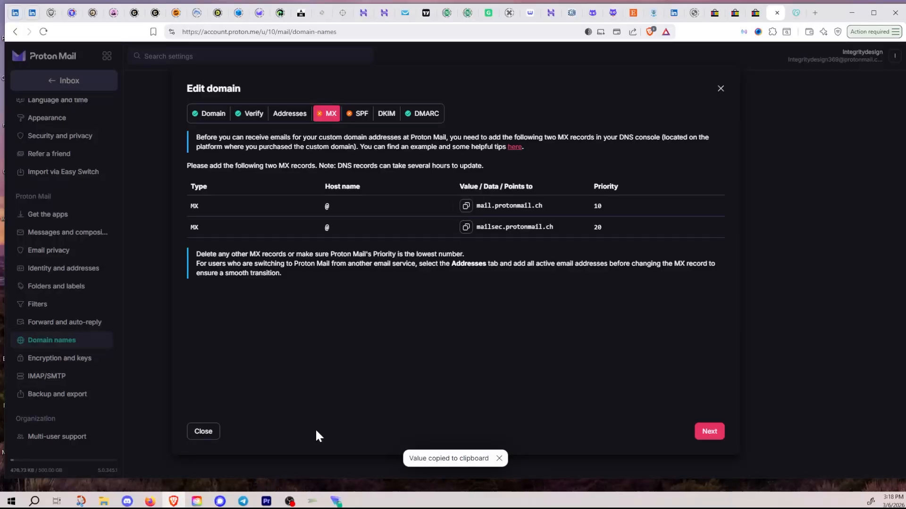
left_click(150, 501)
left_click(466, 339)
key("ctrl+v")
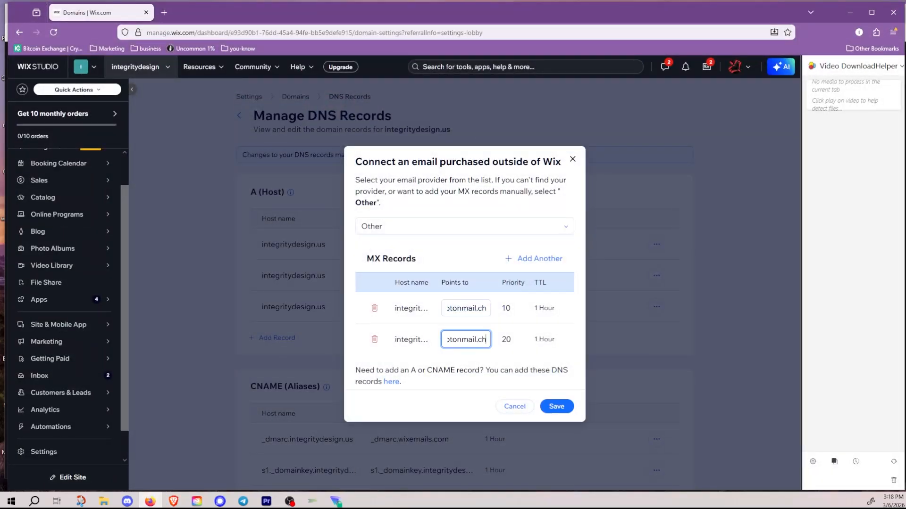
left_click(558, 407)
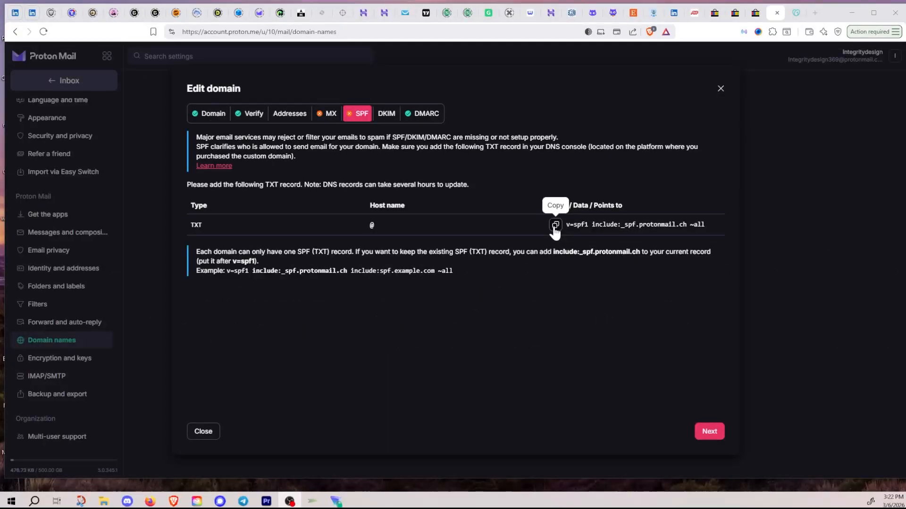
Step: Copy Proton's SPF value 'v=spf1 include:_spf.protonmail.ch ~all' and return to Wix
left_click(555, 225)
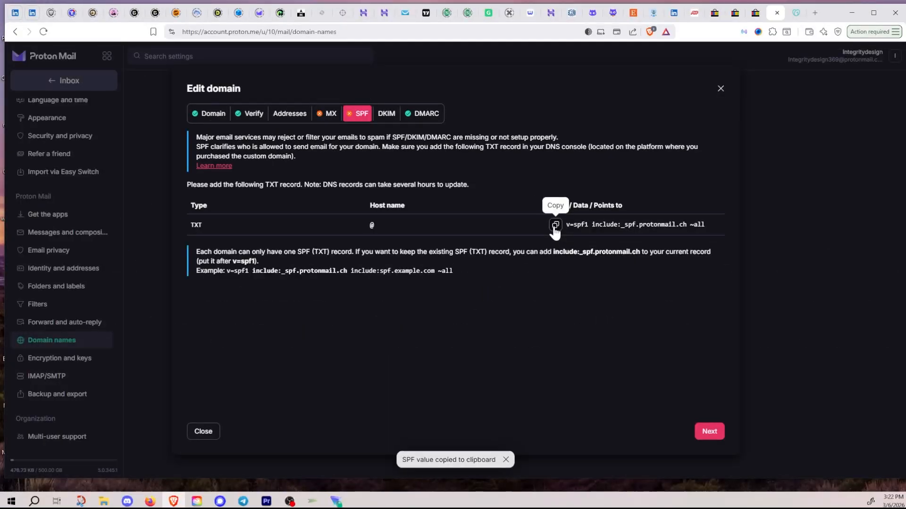
left_click(150, 501)
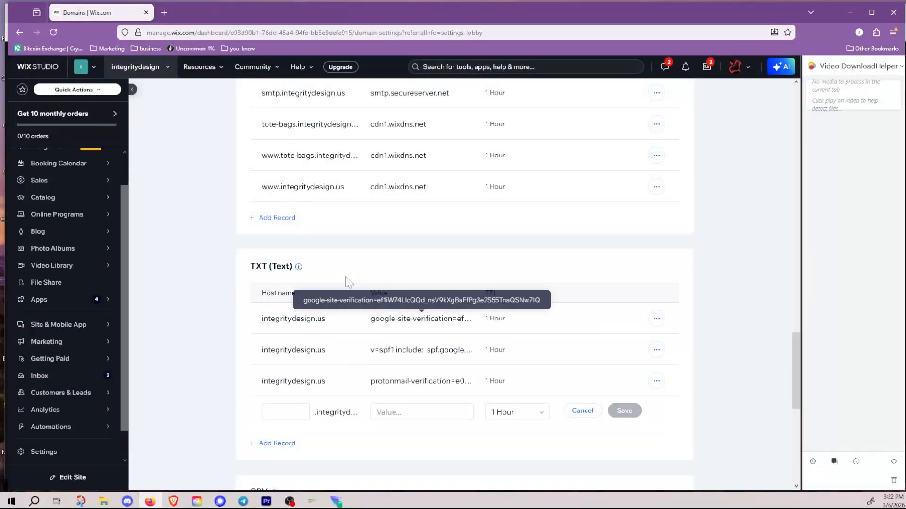
Step: Paste the SPF string into the new TXT record's value and save it
scroll(394, 313, "down", 8)
scroll(377, 349, "up", 20)
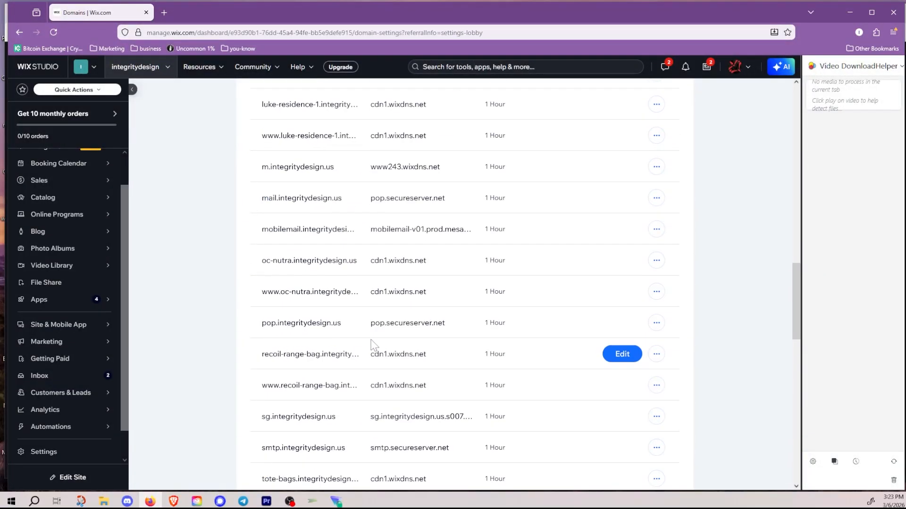
scroll(328, 309, "down", 18)
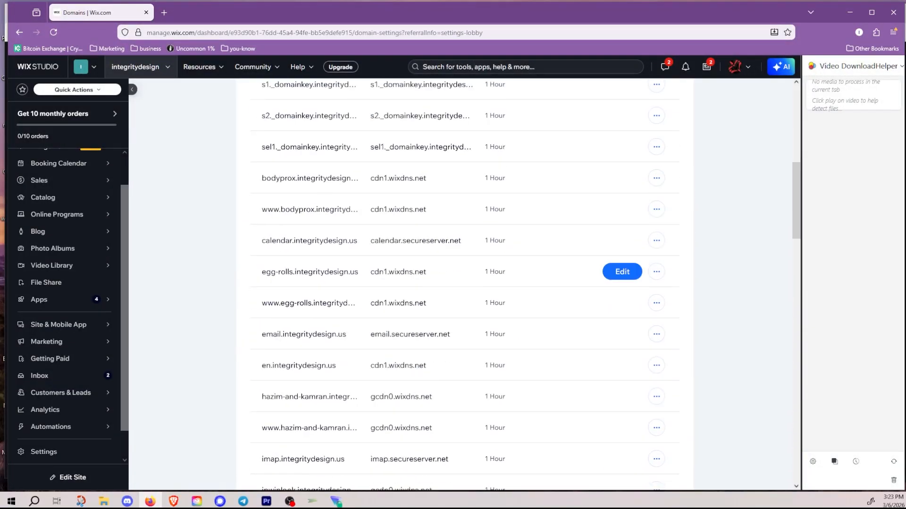
scroll(329, 272, "down", 2)
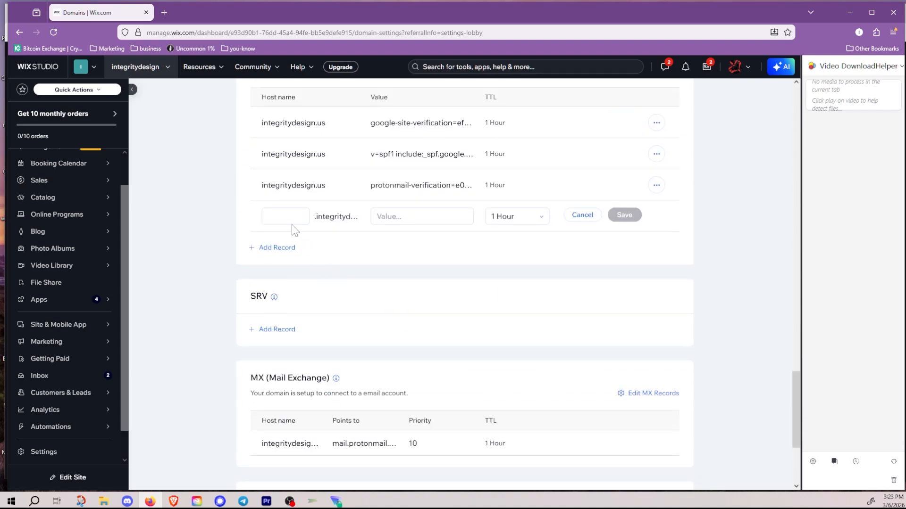
left_click(422, 216)
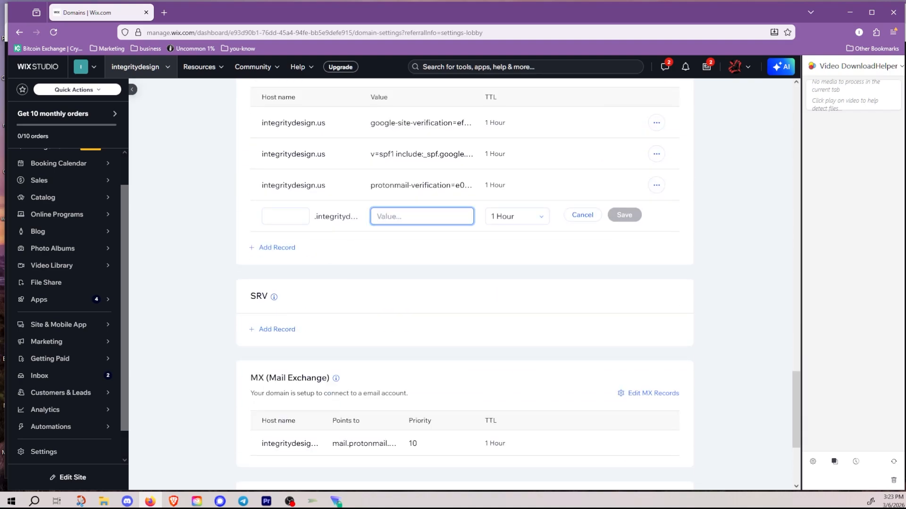
key("ctrl+v")
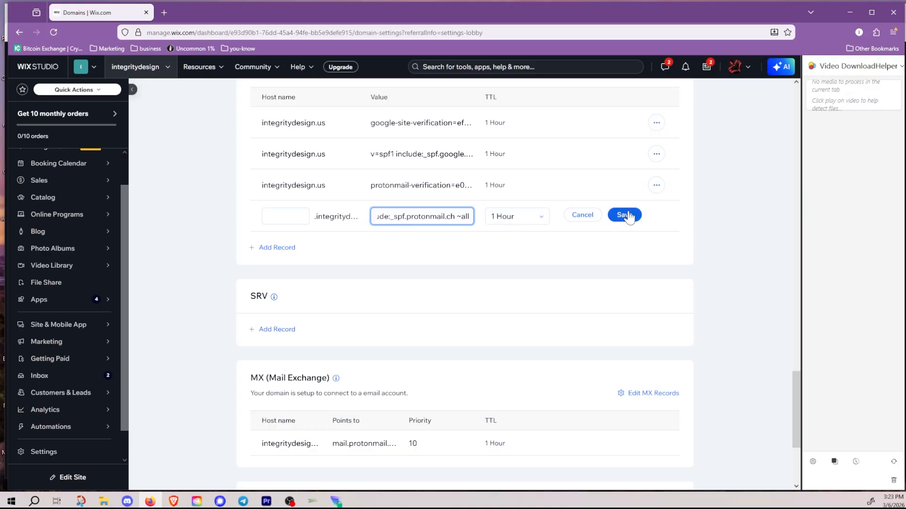
left_click(627, 215)
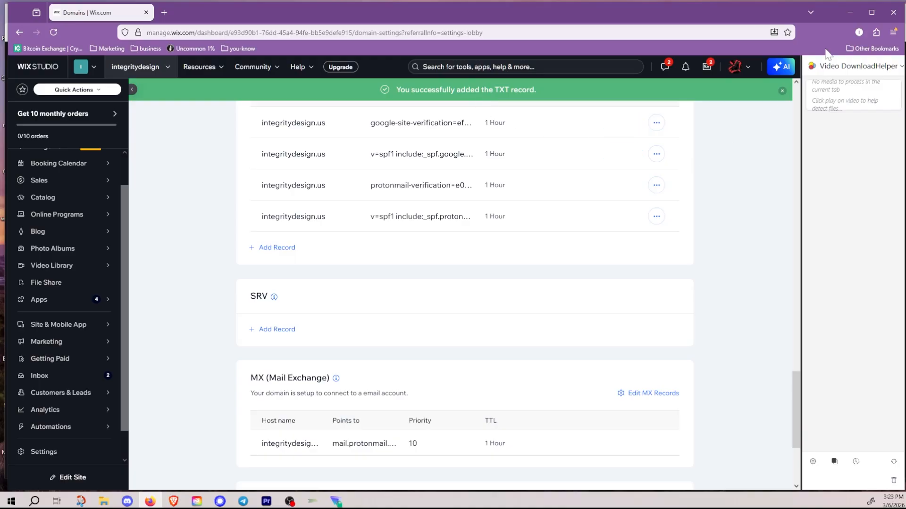
left_click(848, 12)
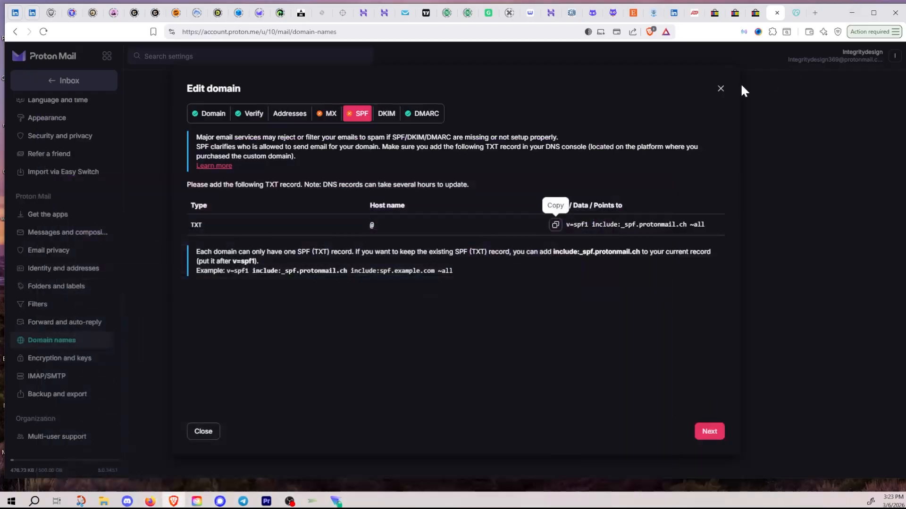
Step: Show Proton's DKIM records and copy the first host name, protonmail._domainkey
left_click(384, 116)
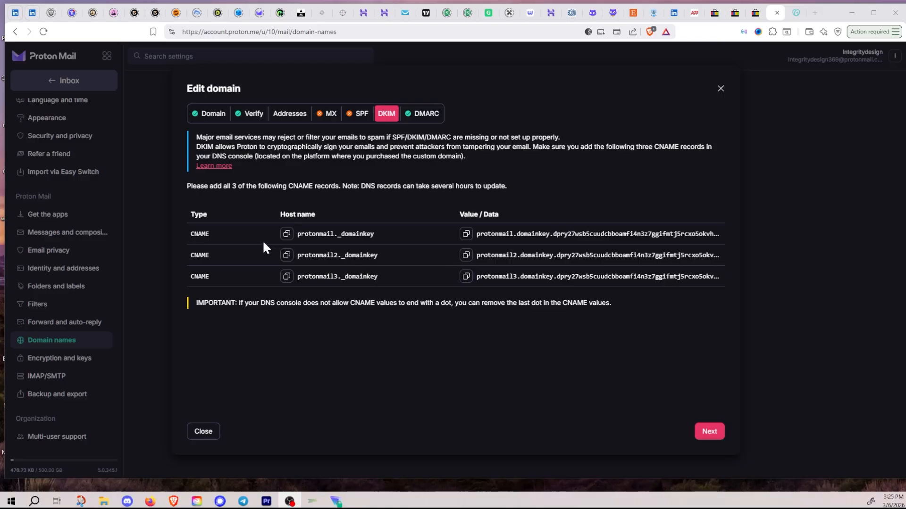
left_click_drag(214, 236, 183, 234)
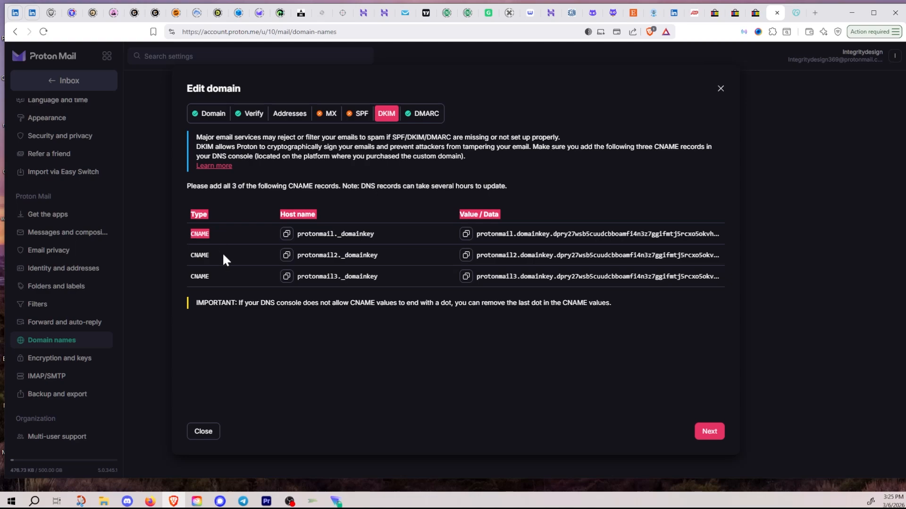
left_click(280, 334)
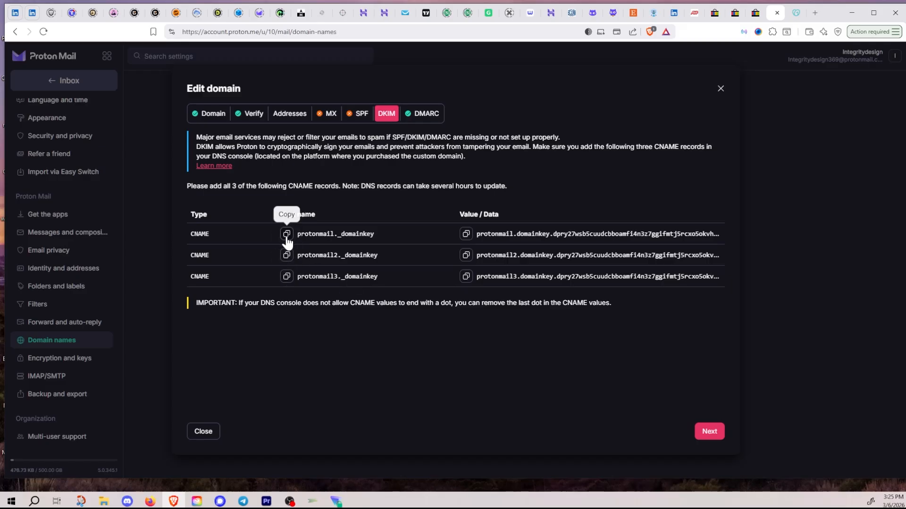
left_click(287, 235)
left_click(150, 502)
Step: Add a new CNAME record with host name protonmail._domainkey
scroll(363, 377, "up", 20)
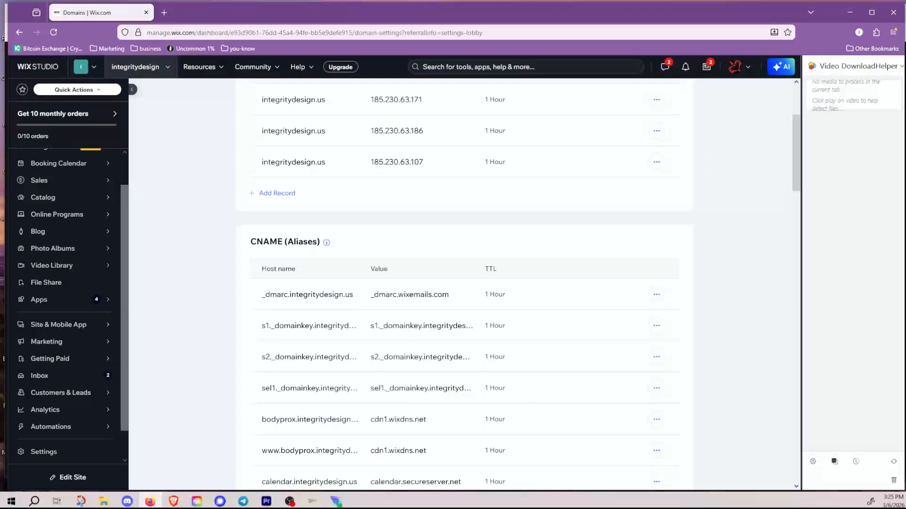
scroll(698, 321, "down", 7)
scroll(334, 309, "down", 9)
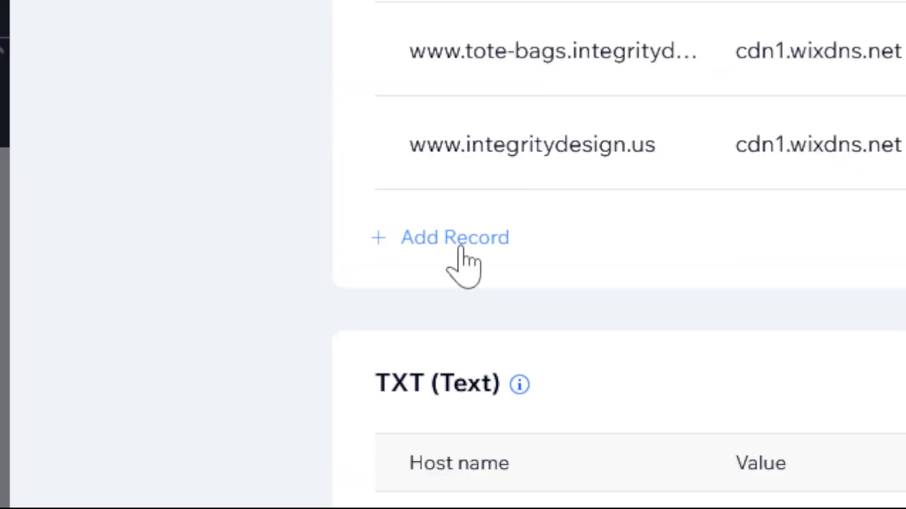
left_click(460, 250)
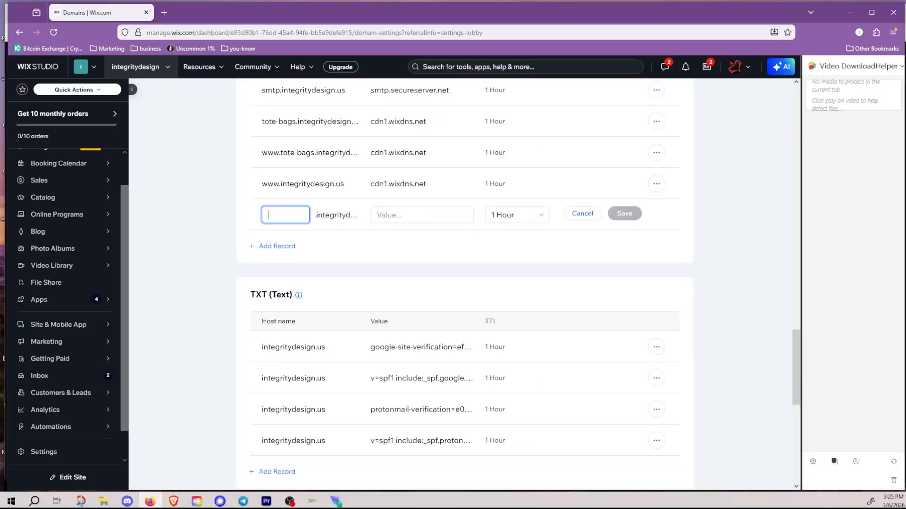
key("ctrl+v")
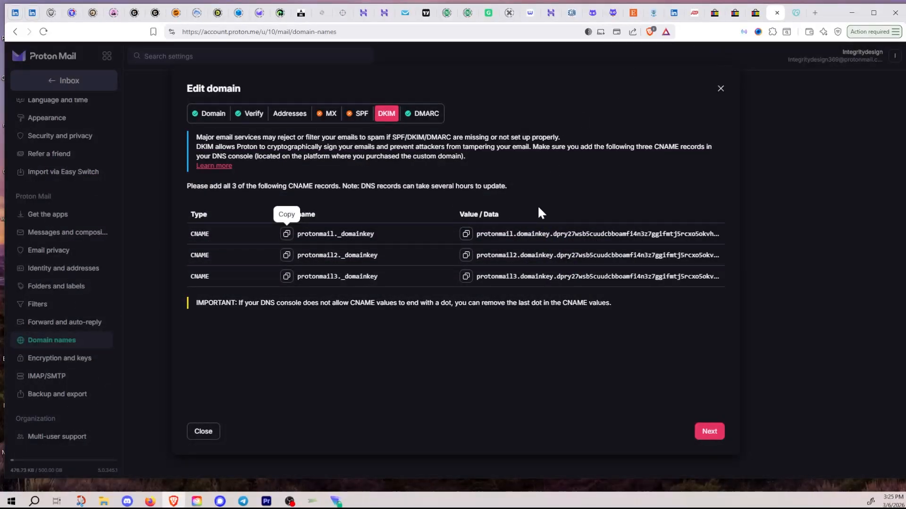
Step: Paste the first DKIM target from Proton as the CNAME value and save the record
left_click(466, 235)
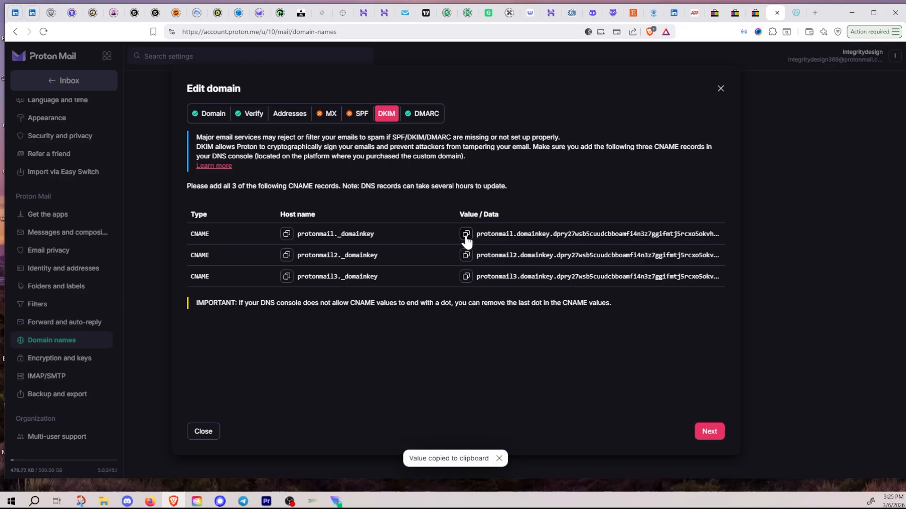
left_click(151, 501)
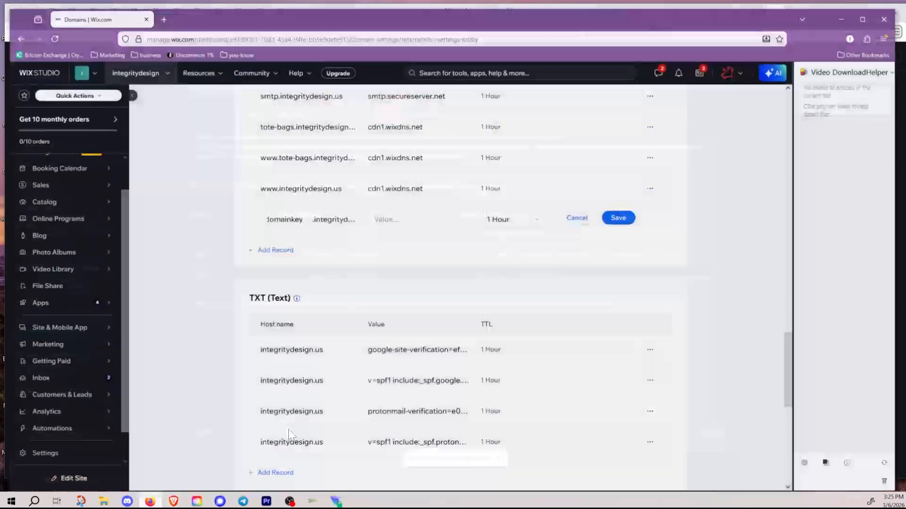
left_click(388, 223)
right_click(388, 223)
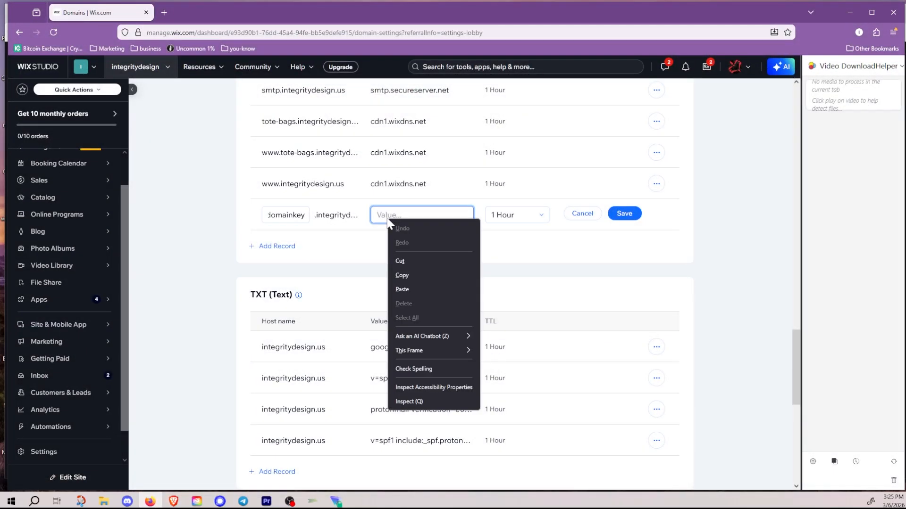
left_click(393, 216)
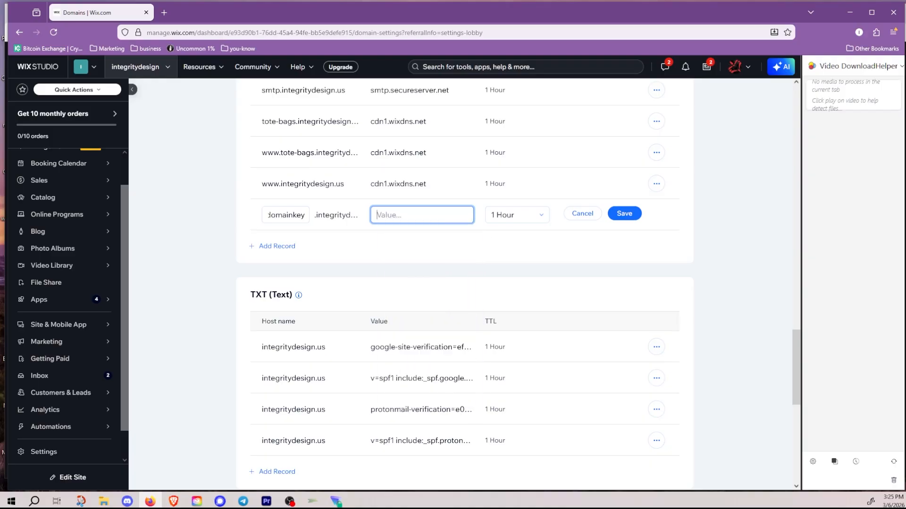
right_click(379, 216)
left_click(396, 285)
left_click(624, 215)
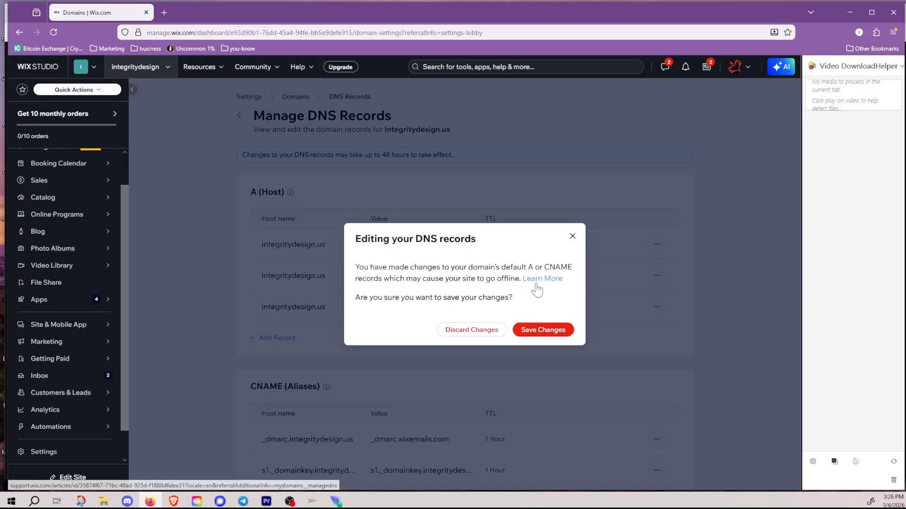
Step: Confirm saving the DNS changes, then return to Proton's DKIM records
left_click(533, 336)
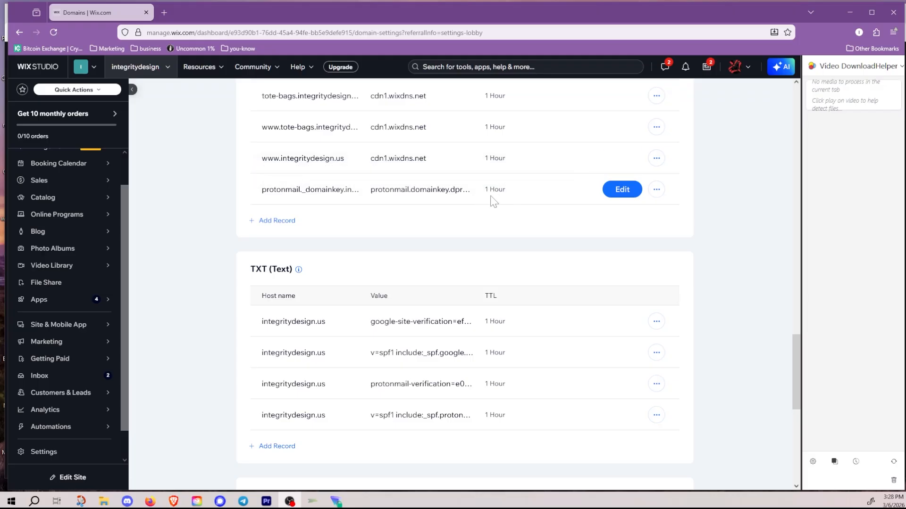
left_click(848, 13)
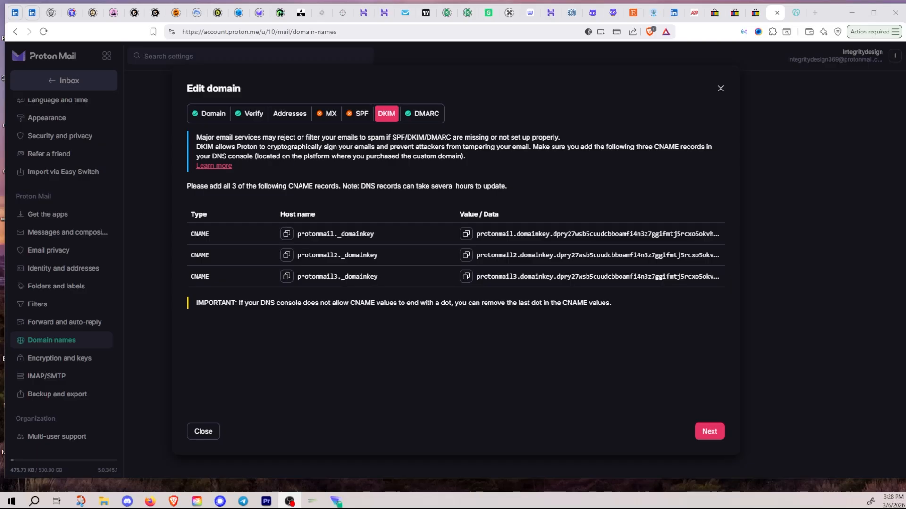
Step: Add a new CNAME record with the copied host name protonmail2._domainkey
left_click(286, 256)
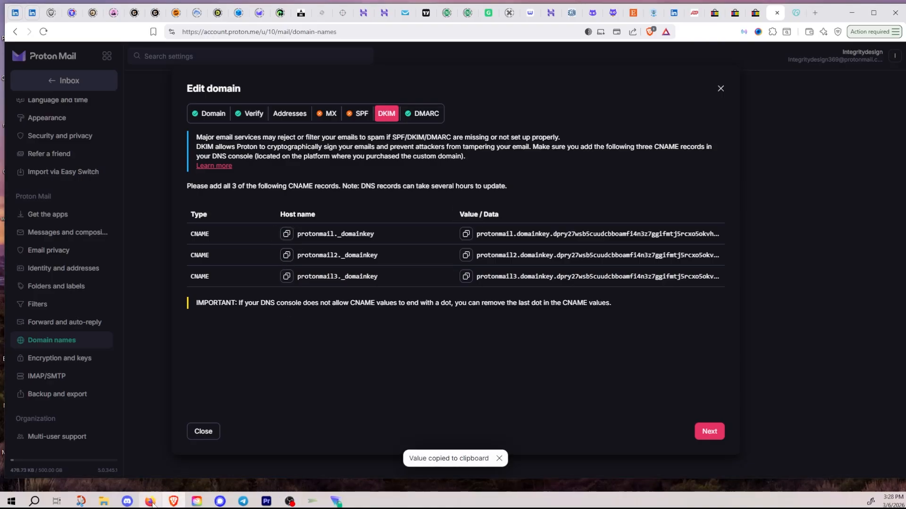
left_click(150, 502)
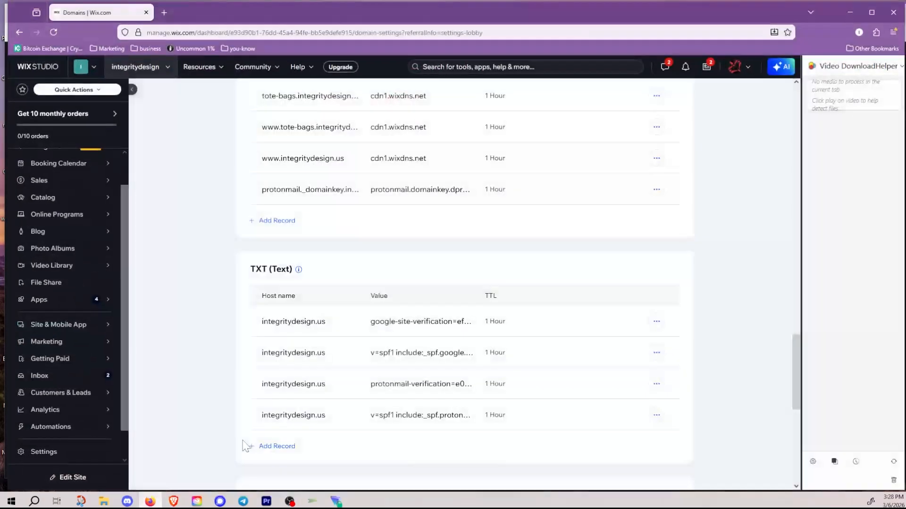
left_click(278, 220)
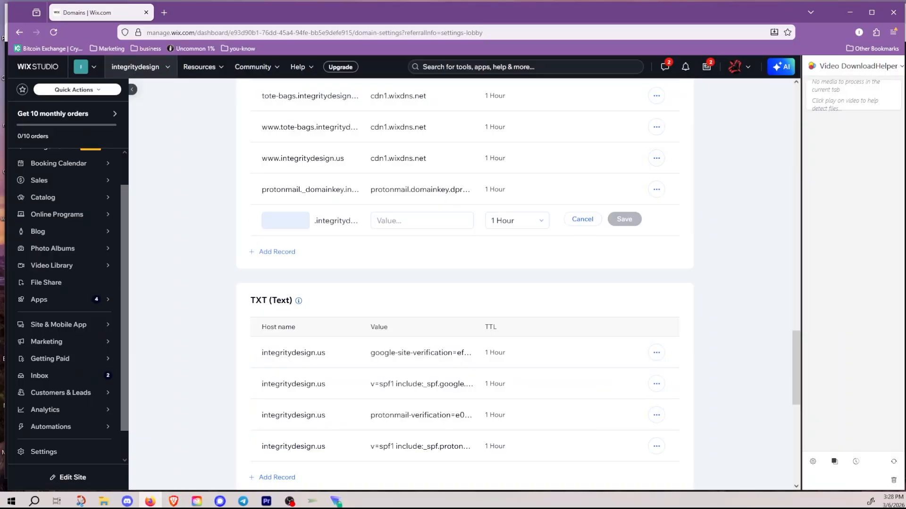
left_click(286, 220)
key("ctrl+v")
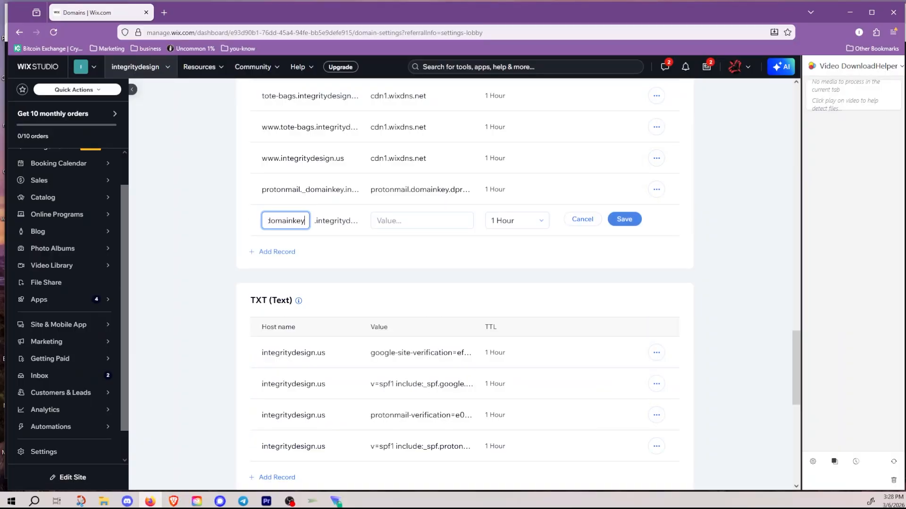
left_click(421, 221)
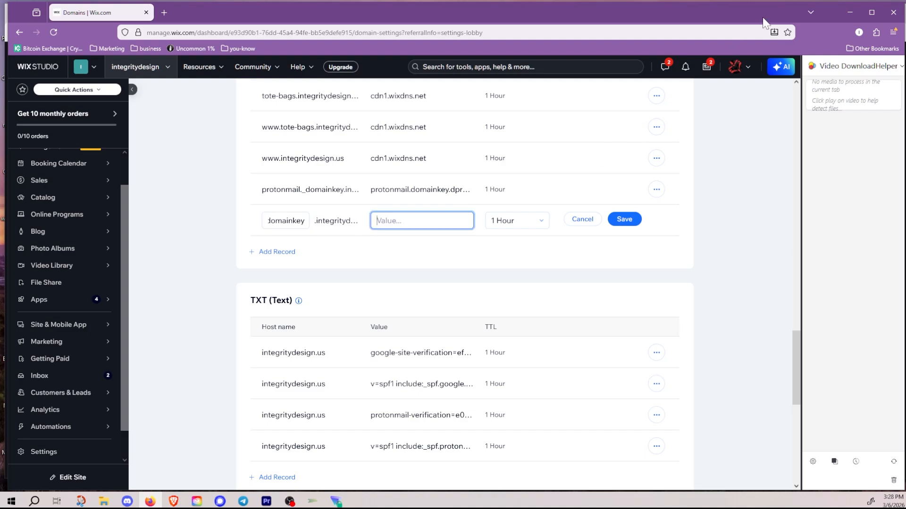
Step: Paste the second DKIM target as the value without its trailing dot, and save
left_click(846, 13)
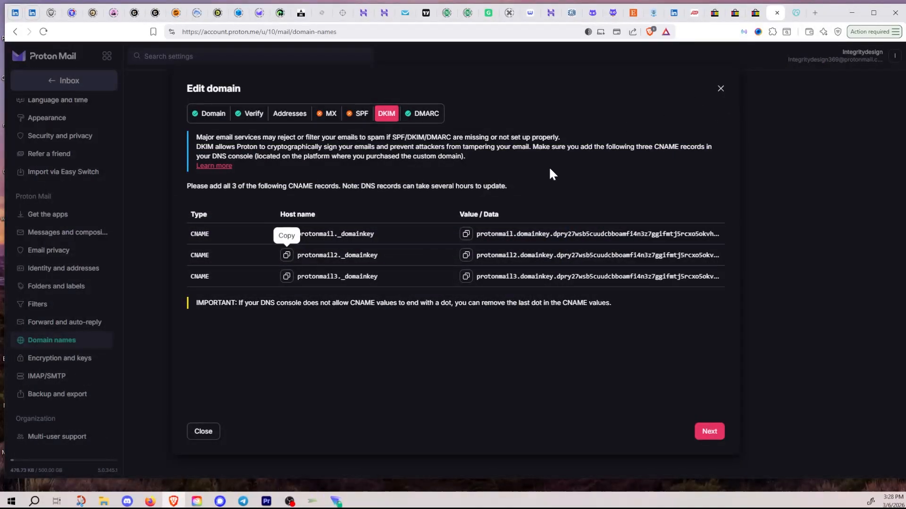
left_click(465, 233)
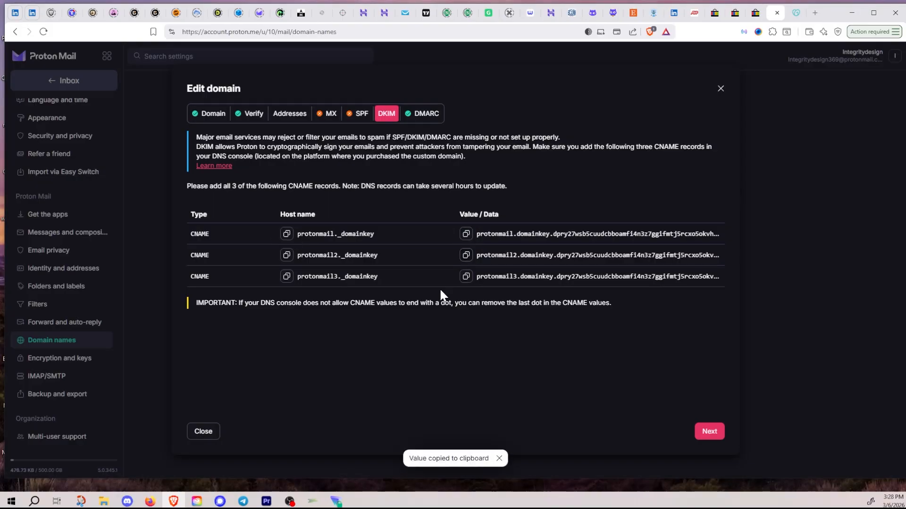
left_click(150, 502)
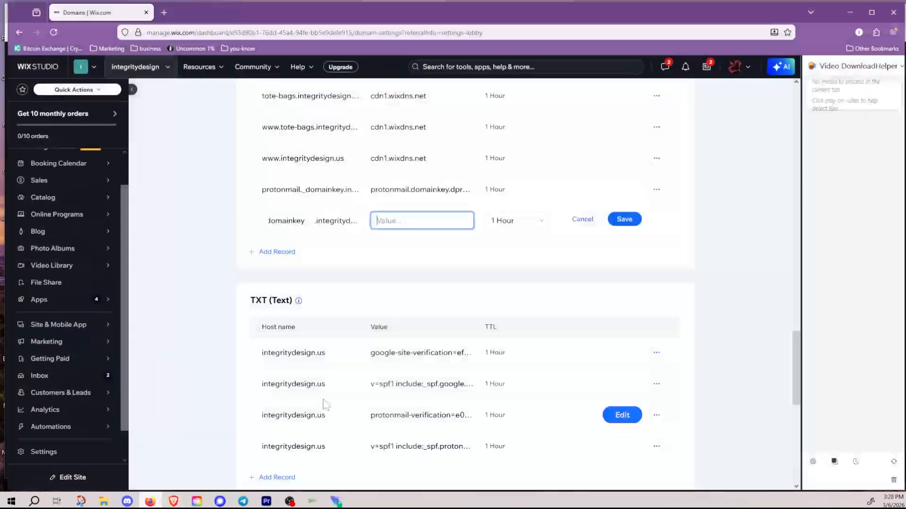
key("ctrl+v")
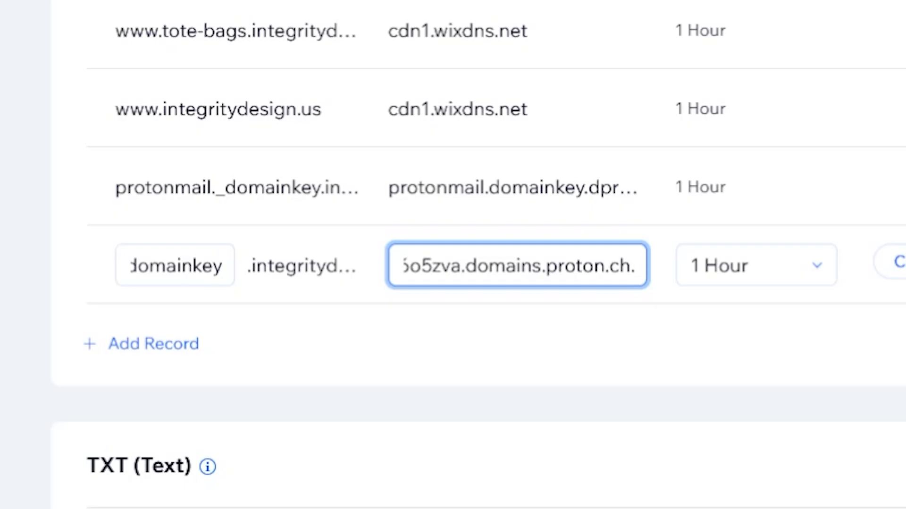
key("BackSpace")
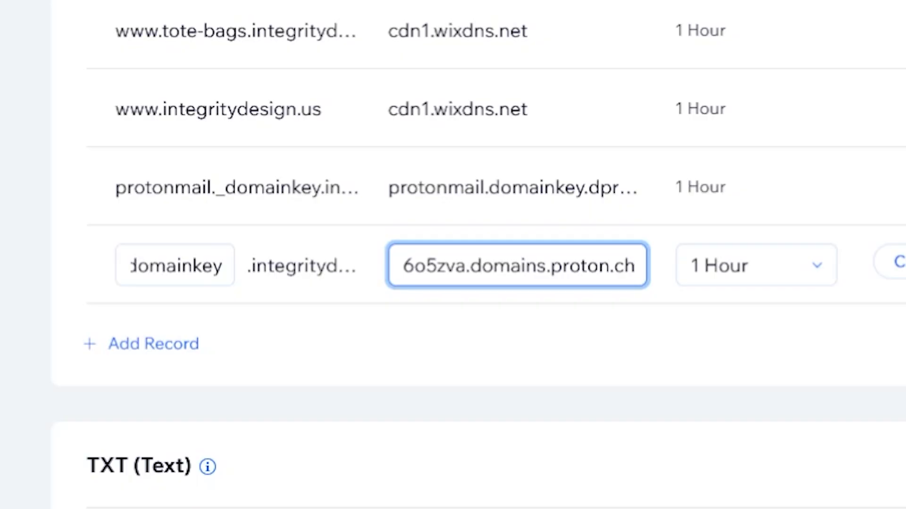
left_click(904, 262)
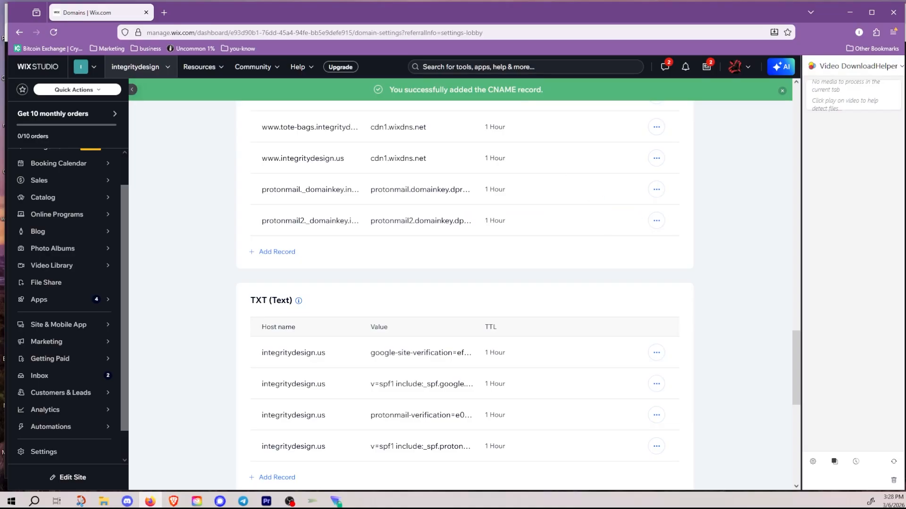
Step: Add a new Wix CNAME record with host protonmail3._domainkey copied from Proton's DKIM list
left_click(849, 13)
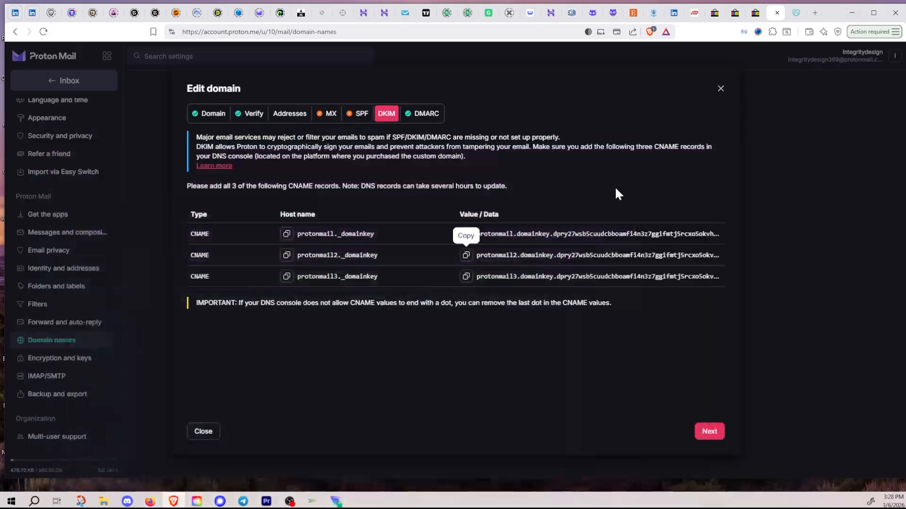
left_click(286, 277)
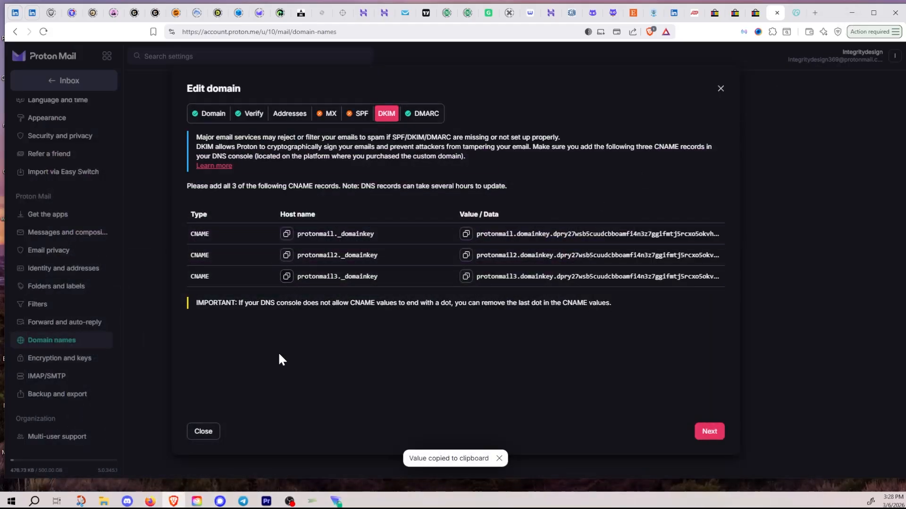
left_click(150, 501)
mouse_move(299, 300)
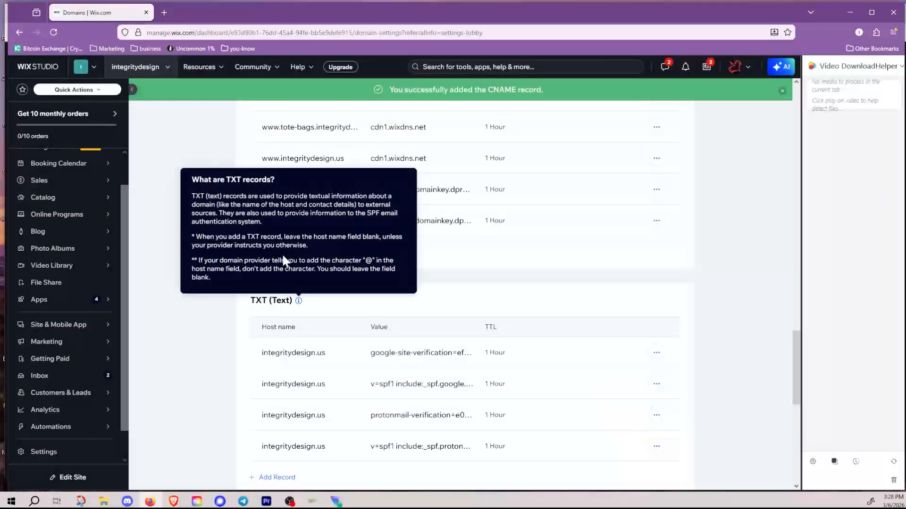
left_click(282, 252)
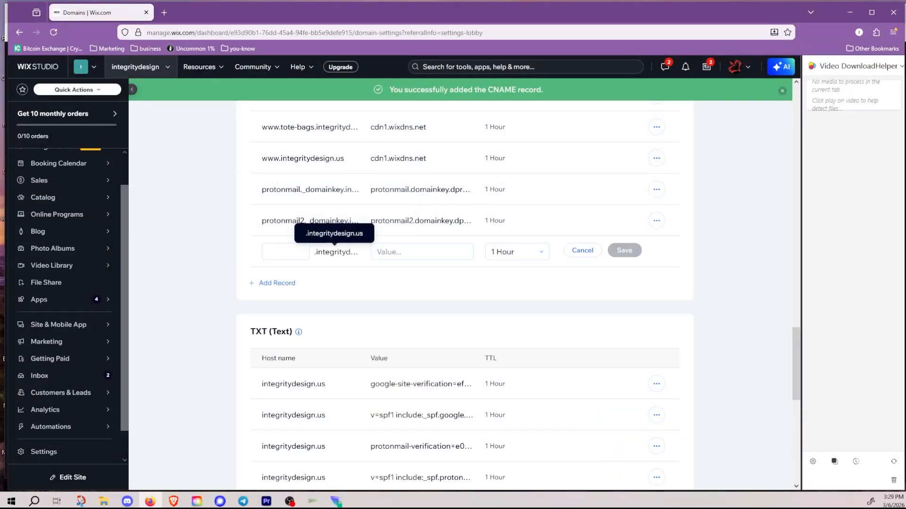
key("ctrl+v")
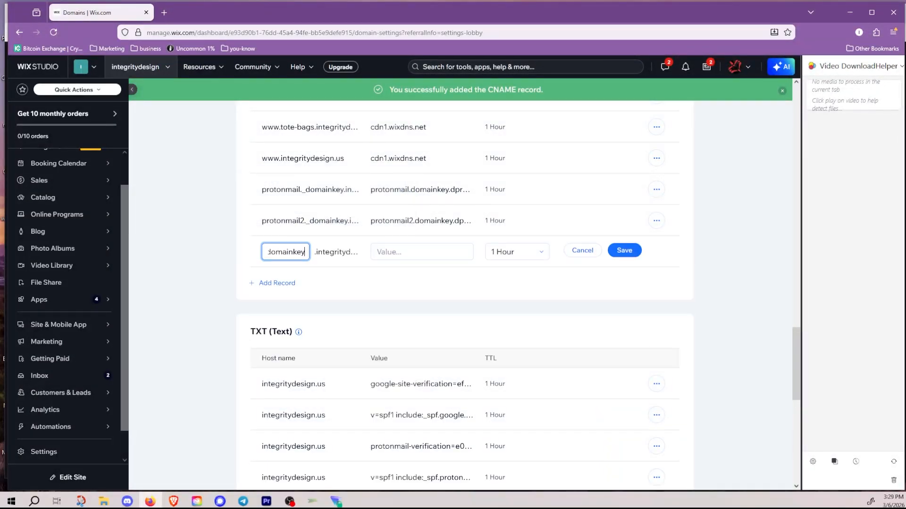
Step: Paste the third DKIM target value without its trailing dot and save the protonmail3 record
left_click(847, 13)
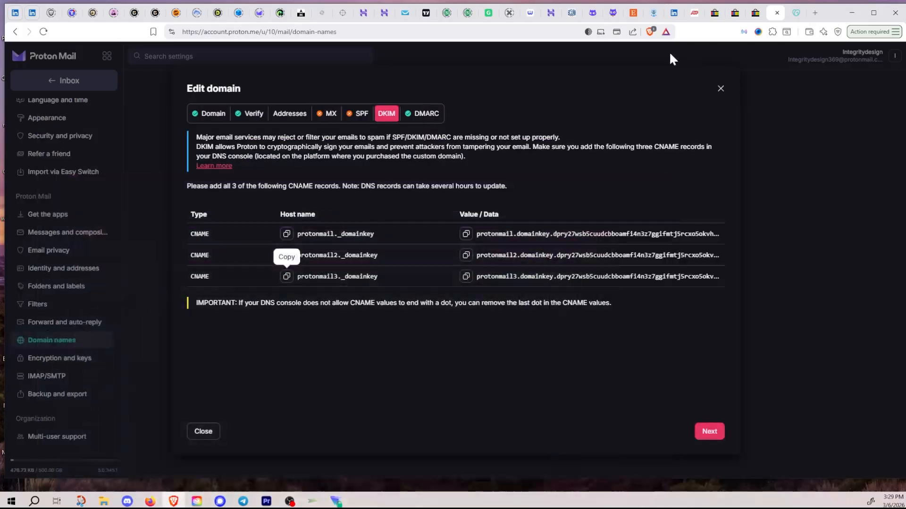
left_click(466, 277)
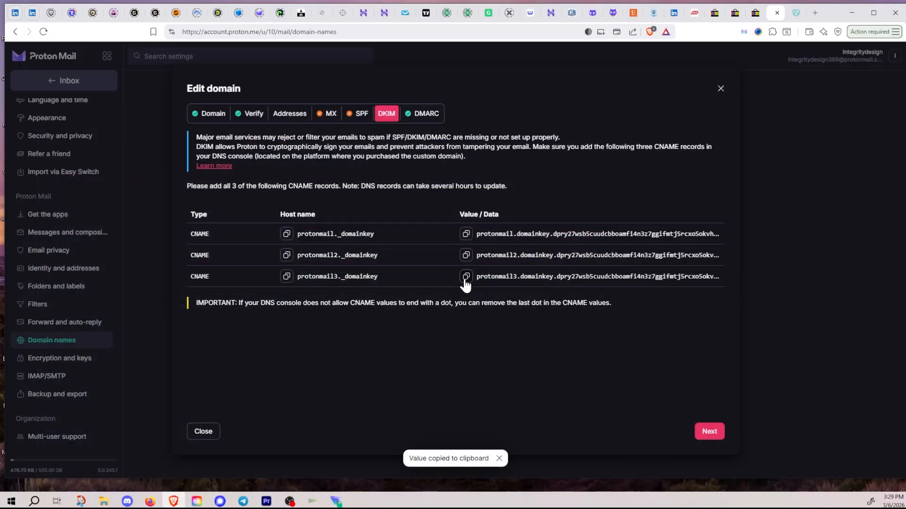
left_click(151, 502)
left_click(422, 251)
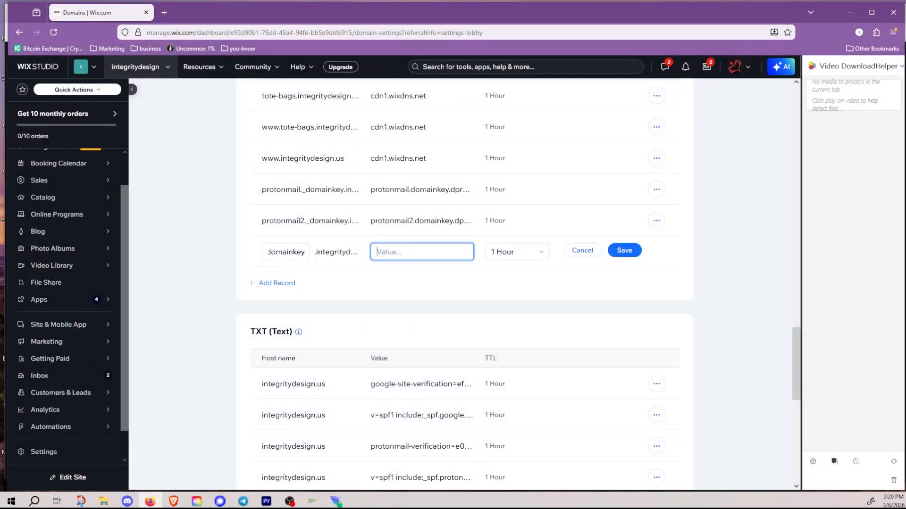
key("ctrl+v")
key("BackSpace")
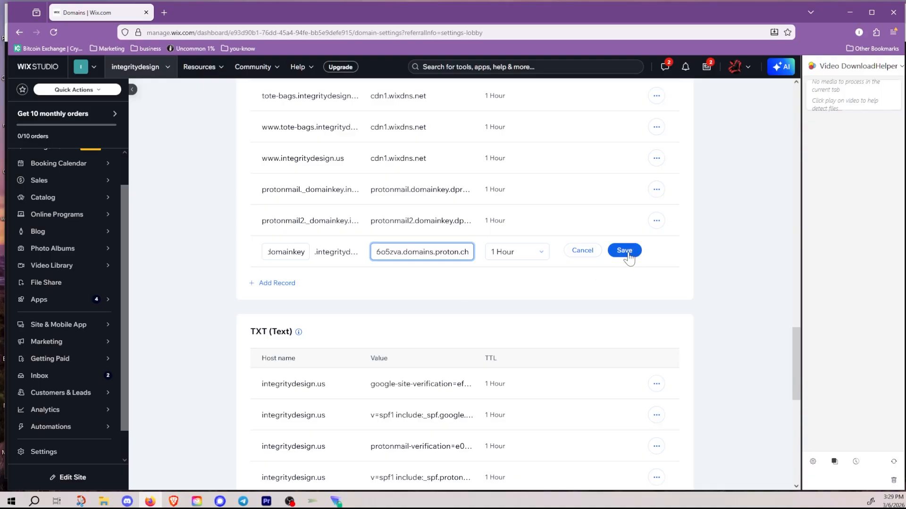
left_click(627, 254)
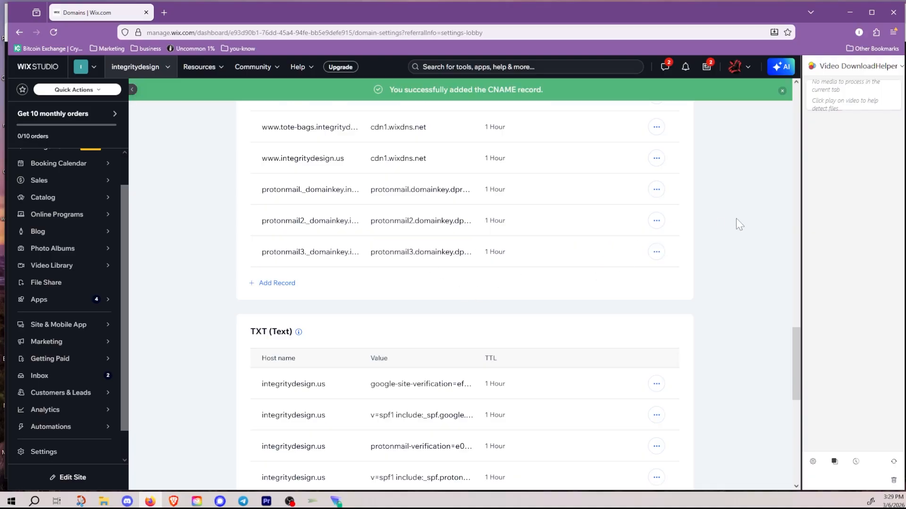
key("alt+Tab")
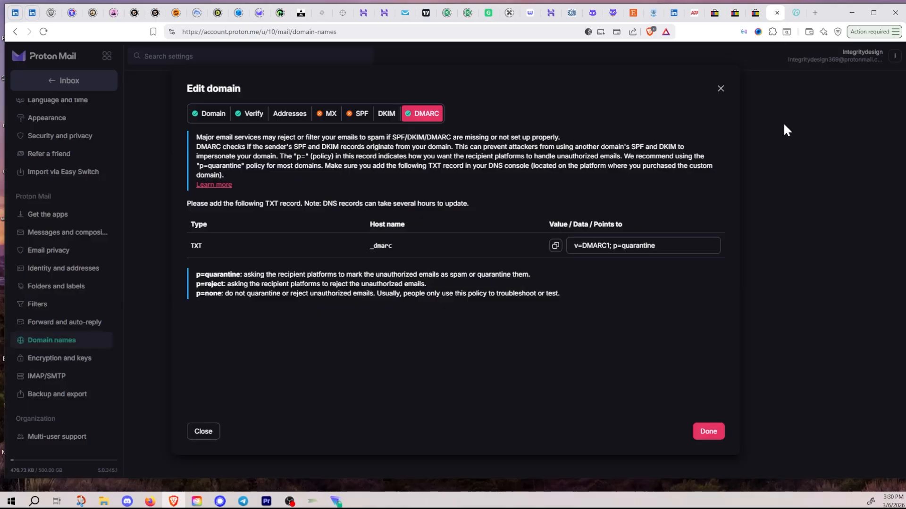
Step: On Proton's DMARC step, review the p=quarantine note and copy the _dmarc host name
left_click(389, 114)
left_click(424, 117)
left_click_drag(196, 274, 510, 275)
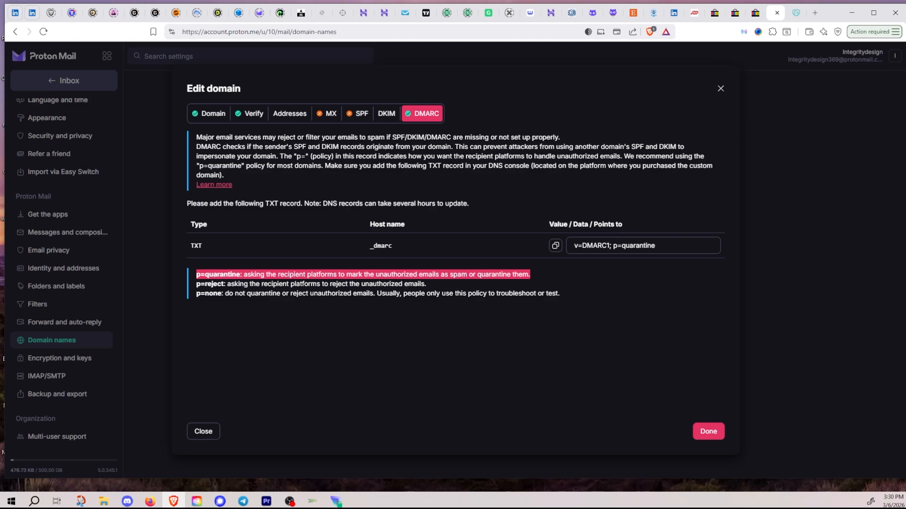
left_click(430, 286)
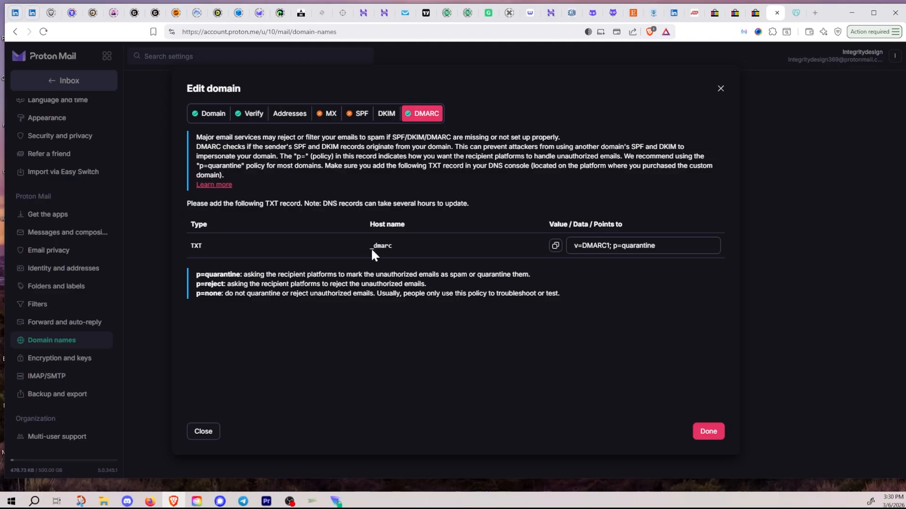
left_click_drag(369, 246, 393, 245)
right_click(382, 244)
left_click(511, 259)
key("alt+Tab")
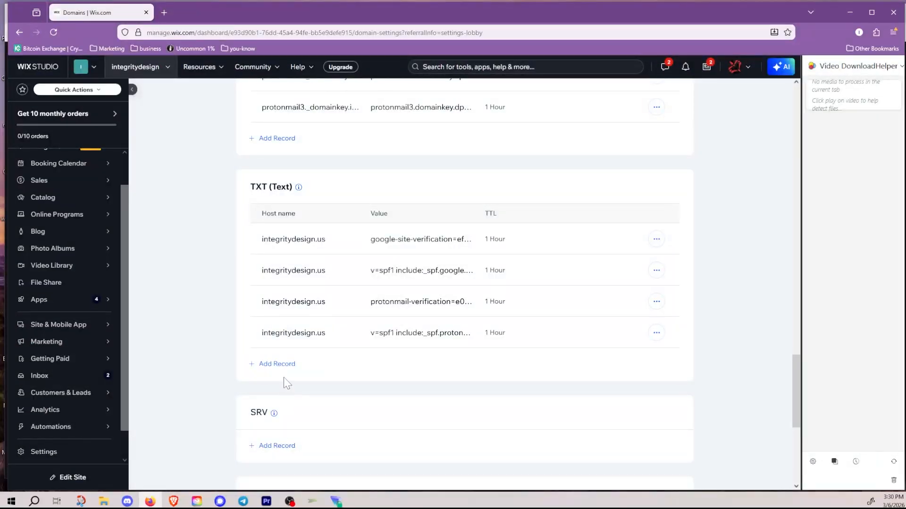
Step: Add a Wix TXT record with host _dmarc and value v=DMARC1; p=quarantine
left_click(279, 364)
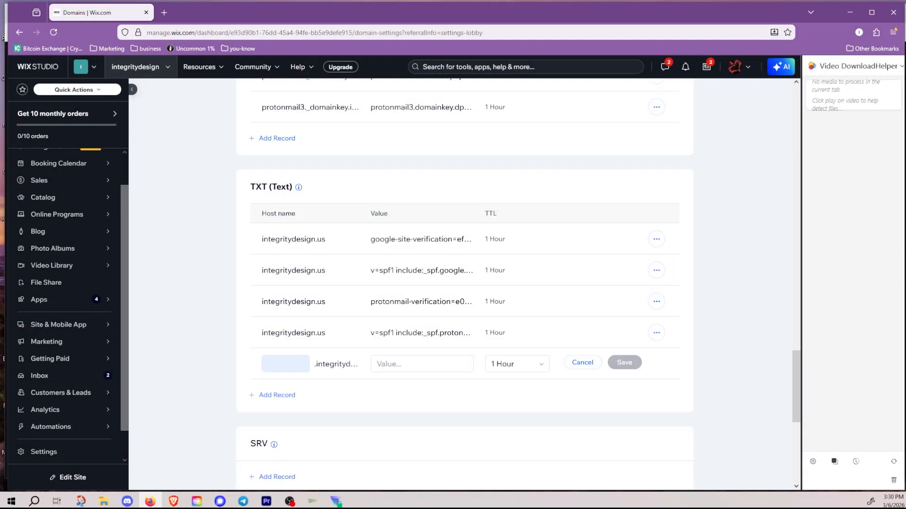
key("ctrl+v")
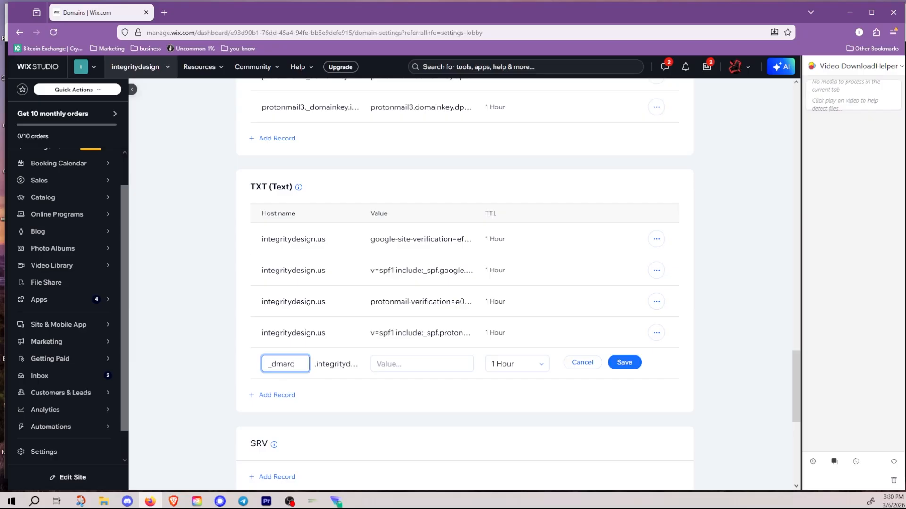
left_click(850, 12)
left_click(555, 246)
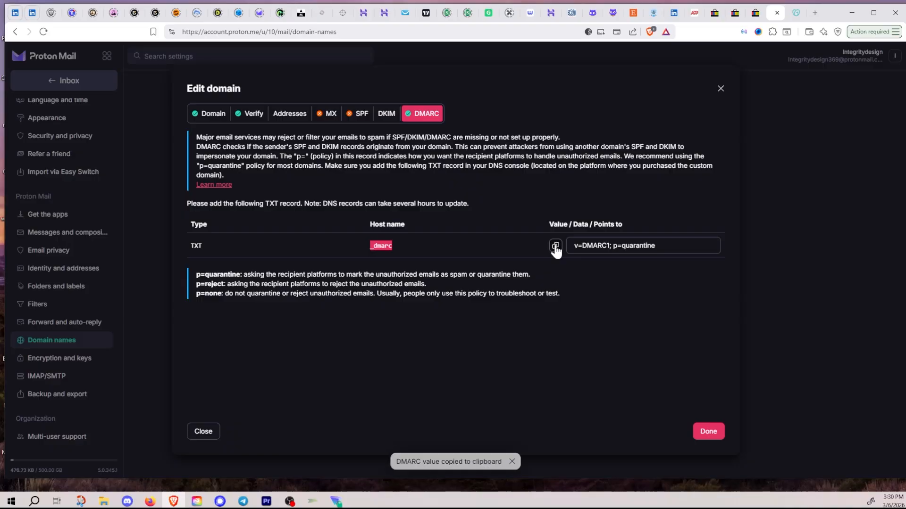
left_click(150, 501)
left_click(376, 364)
key("ctrl+v")
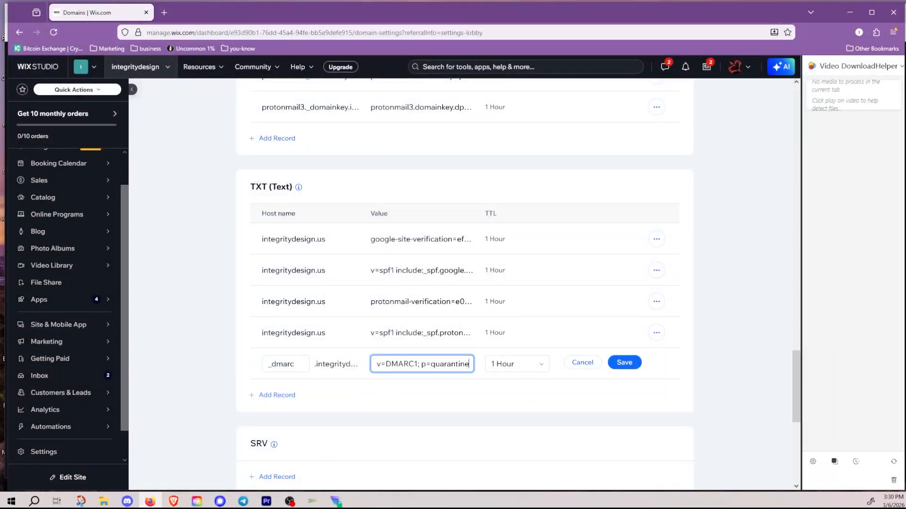
left_click(625, 366)
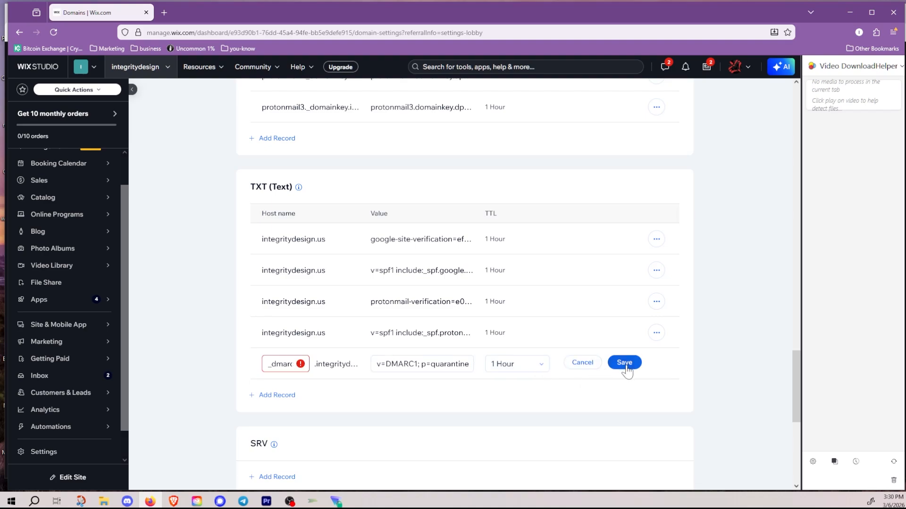
Step: After the CNAME conflict error, blank the _dmarc host name and save the TXT record
mouse_move(300, 368)
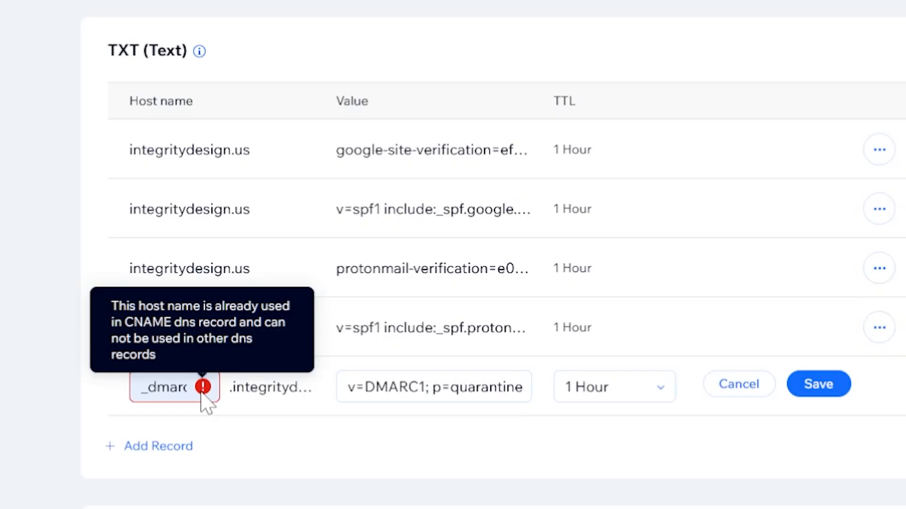
left_click(163, 387)
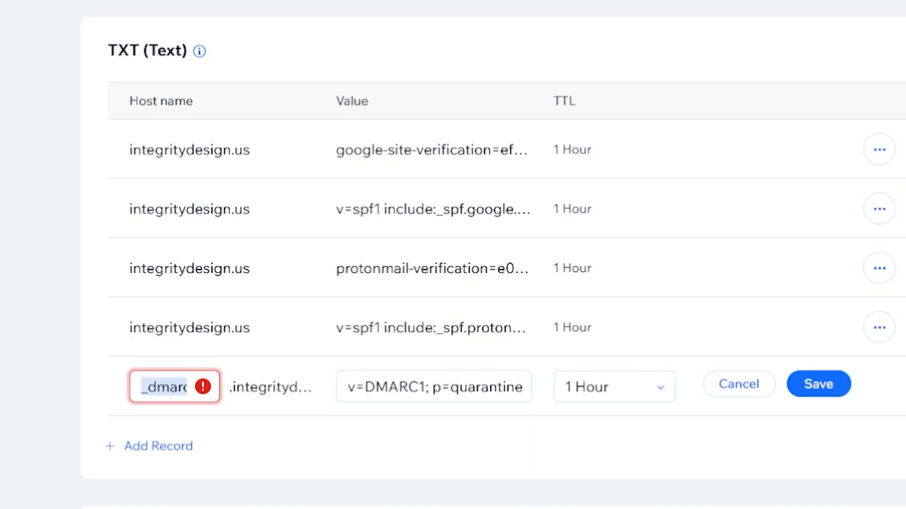
key("BackSpace")
left_click(821, 386)
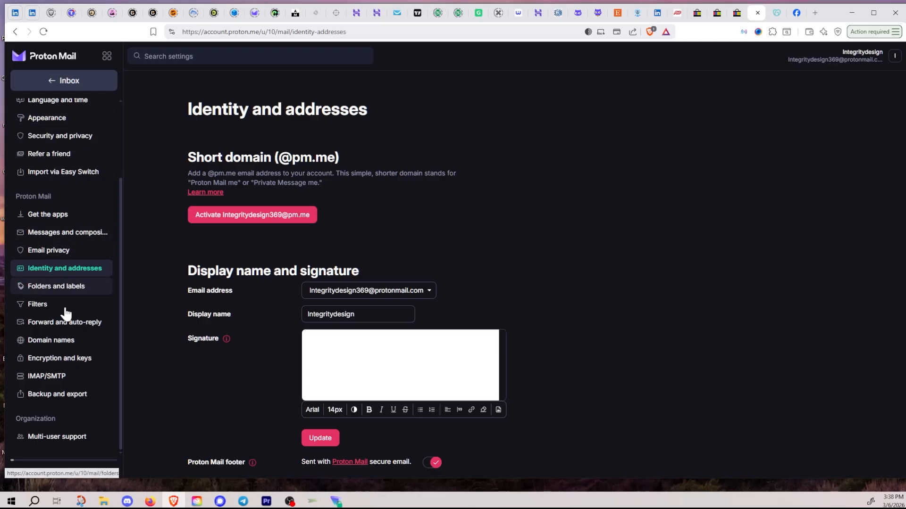
Step: Refresh integritydesign.us's status on Domain names, then go to Identity and addresses settings
left_click(65, 344)
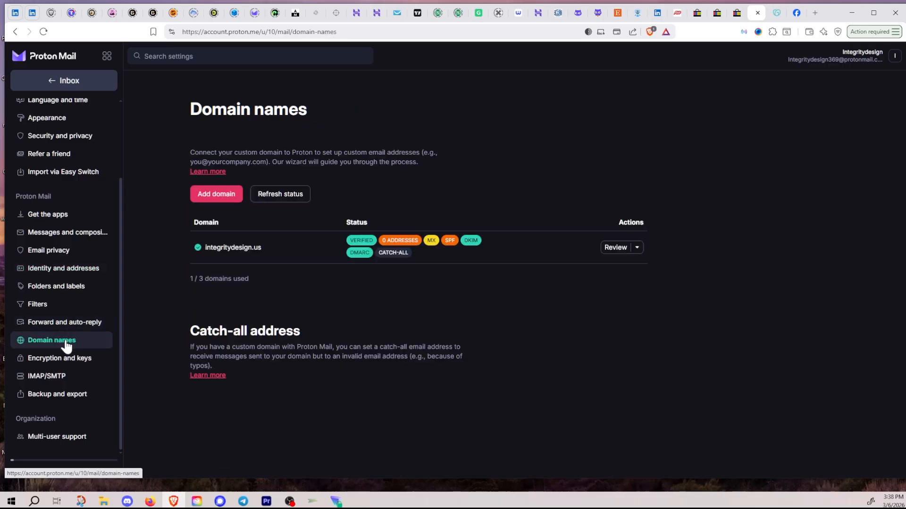
left_click(280, 196)
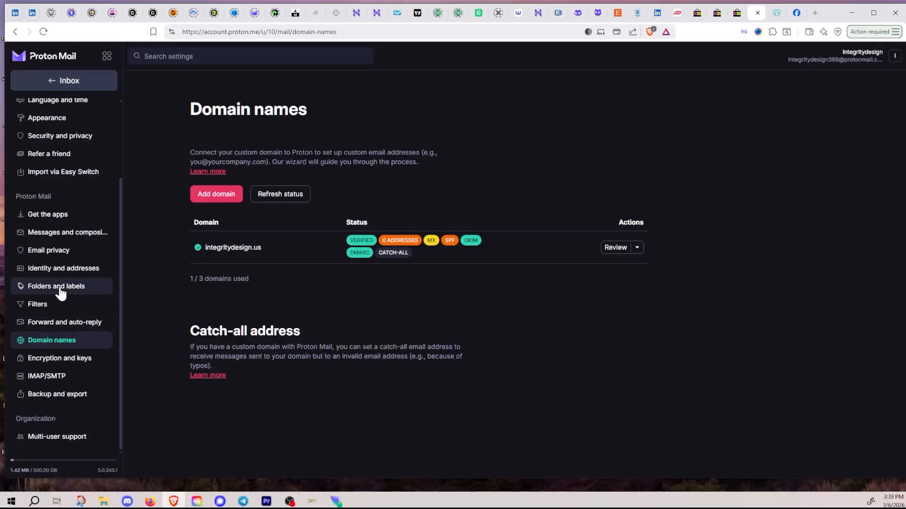
left_click(58, 273)
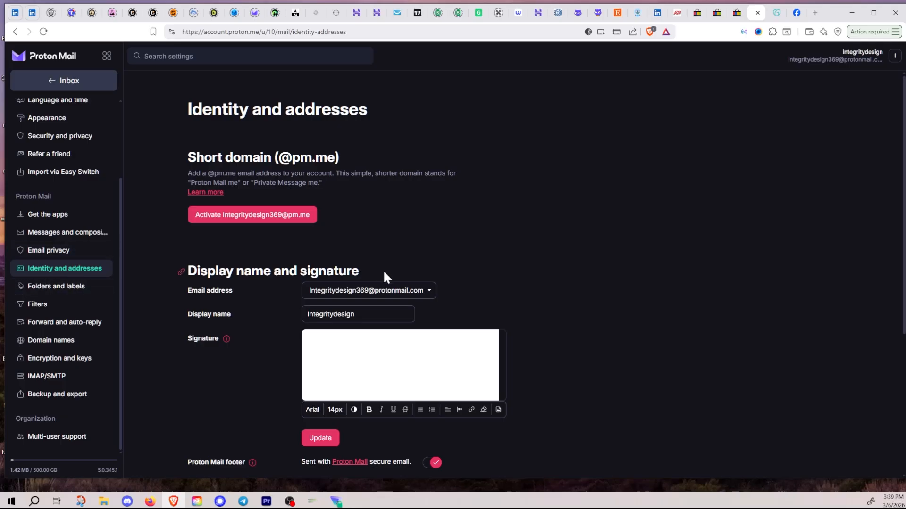
scroll(559, 270, "down", 5)
scroll(559, 274, "up", 4)
scroll(561, 282, "up", 1)
scroll(525, 307, "down", 5)
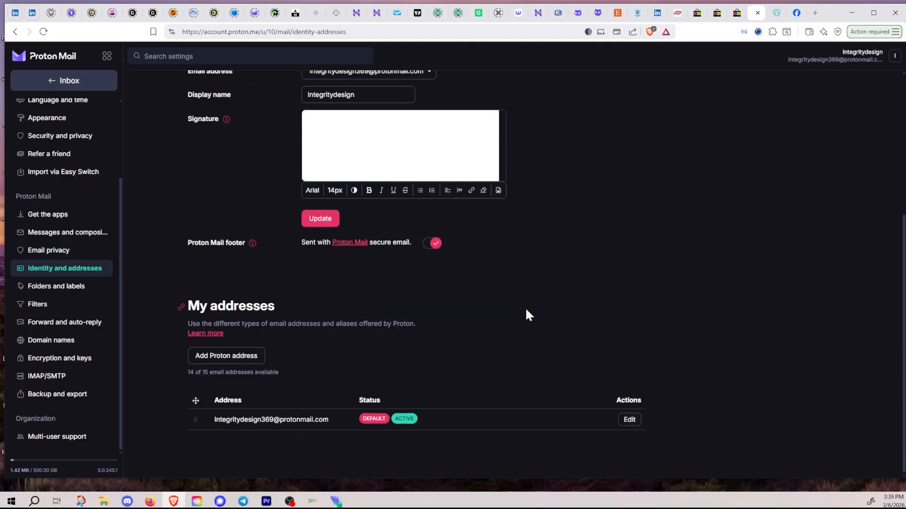
left_click(226, 360)
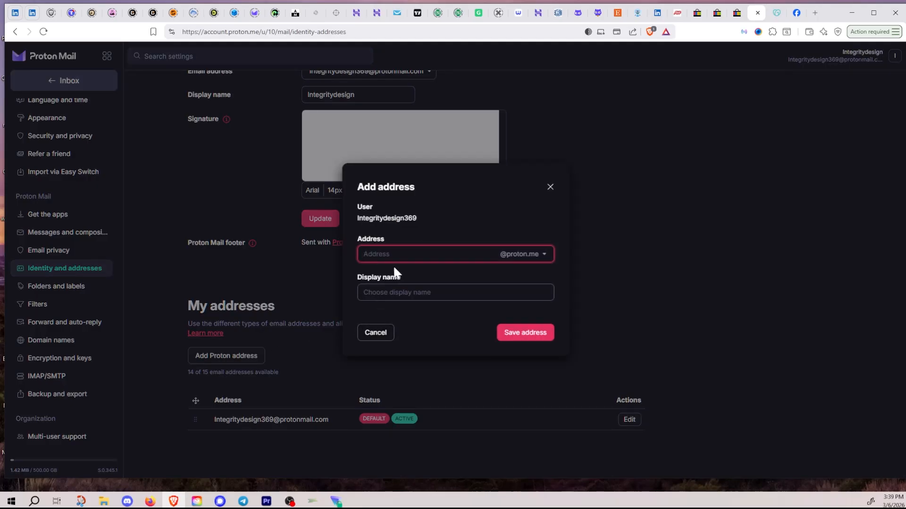
left_click(543, 259)
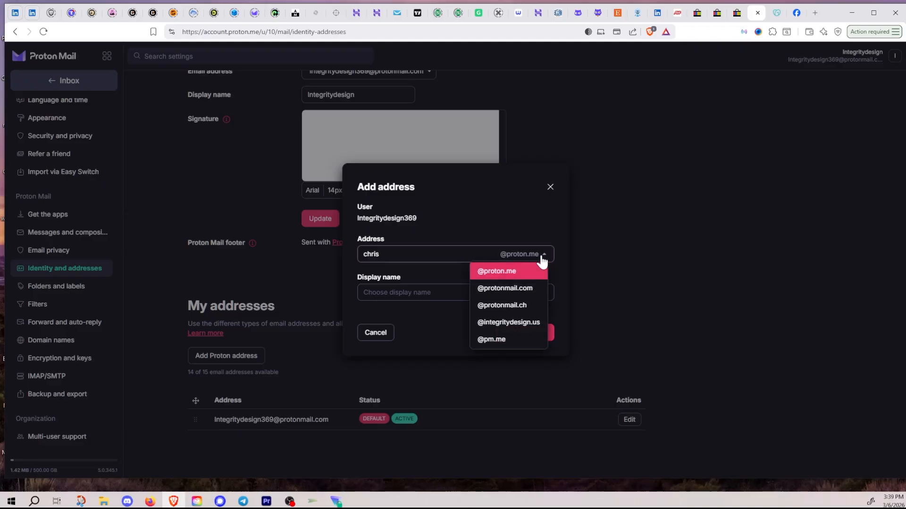
left_click(510, 323)
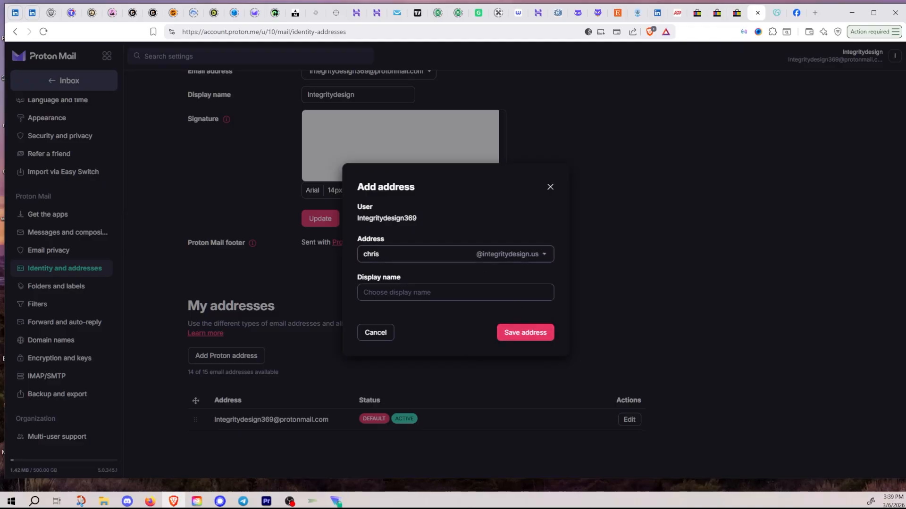
key("BackSpace")
key("BackSpace")
key("BackSpace")
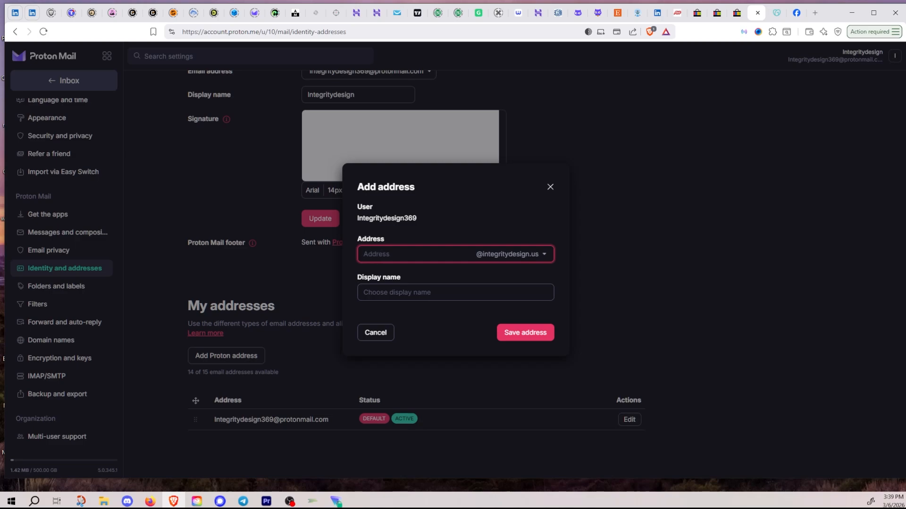
left_click(411, 293)
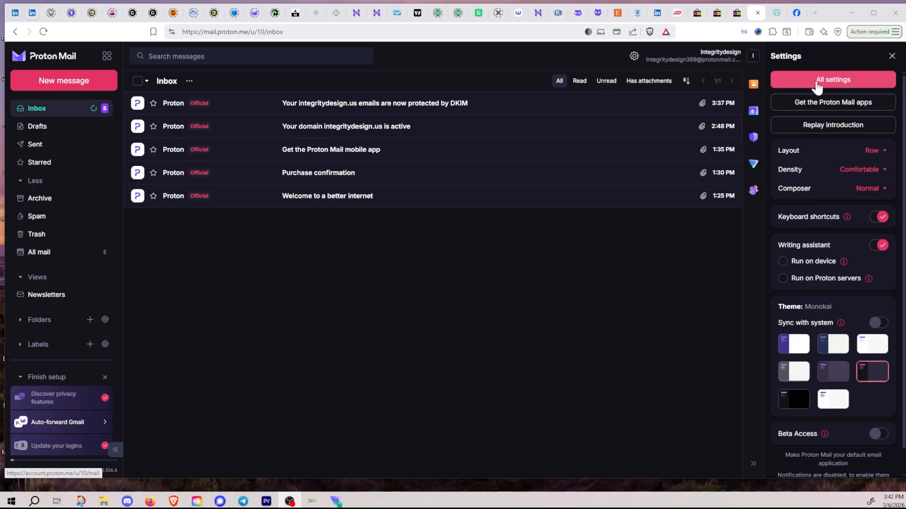
Step: Go from All settings to the Import via Easy Switch page and read the one-time import description
left_click(832, 85)
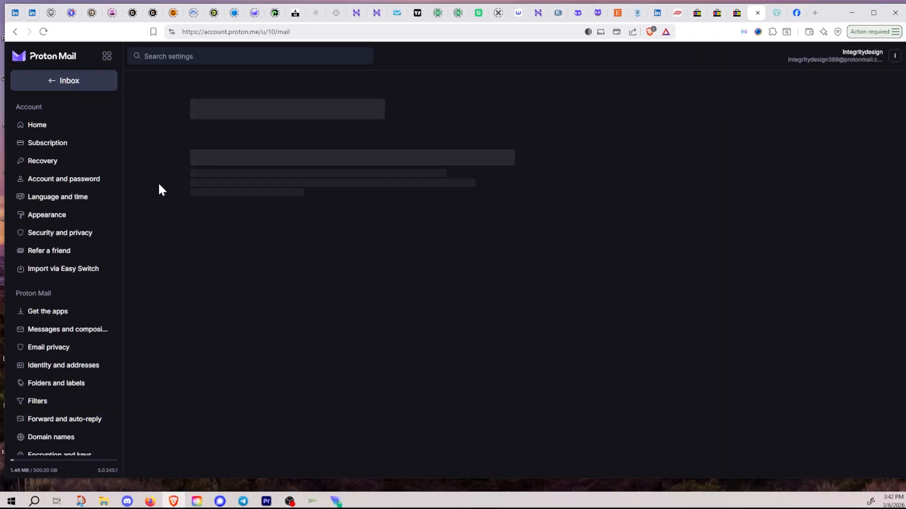
scroll(67, 245, "down", 2)
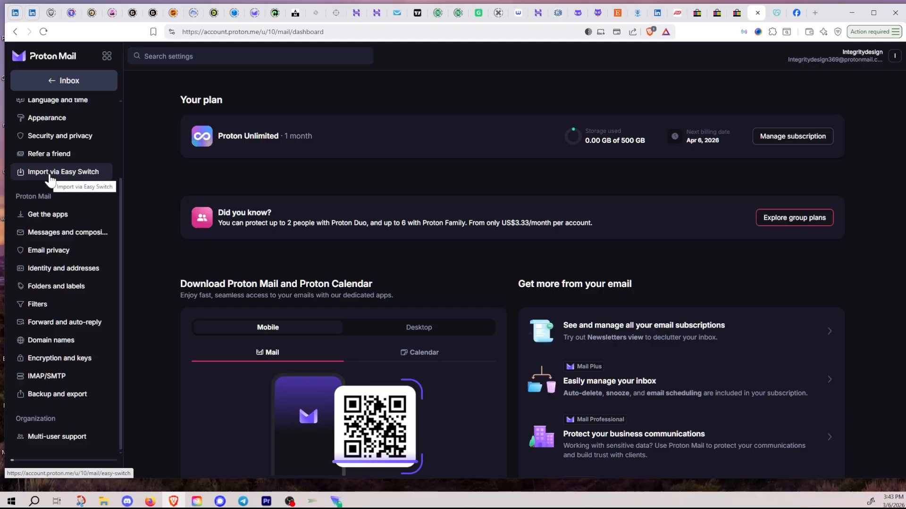
left_click(50, 178)
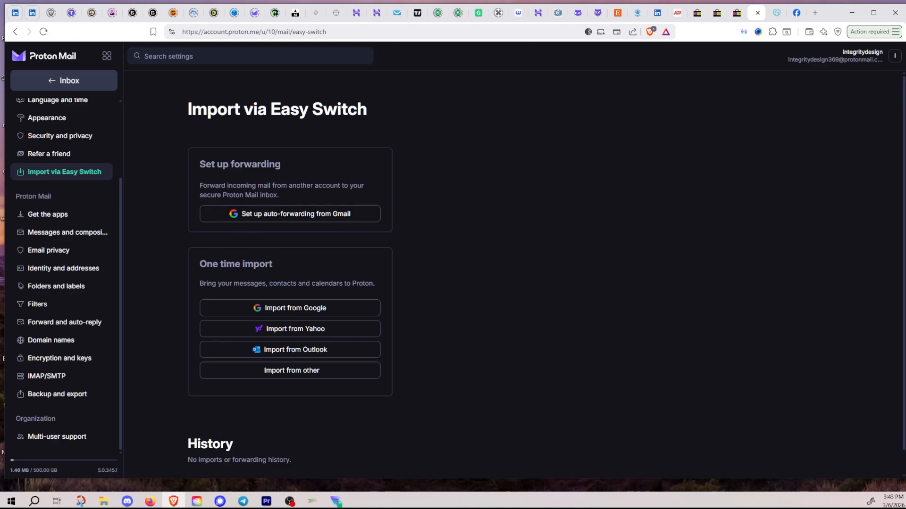
left_click_drag(234, 283, 373, 284)
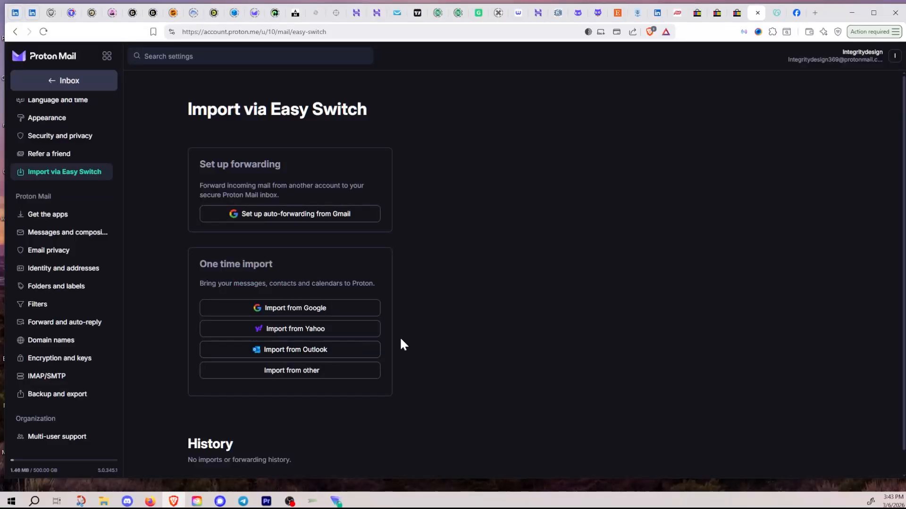
Step: Import emails, contacts and calendar from Google, granting Proton access to all requested Google data
left_click(297, 310)
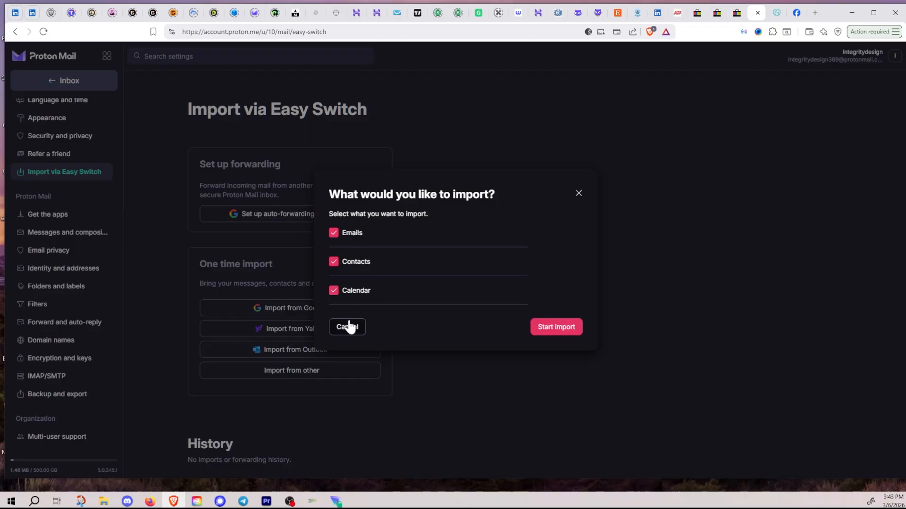
left_click(553, 330)
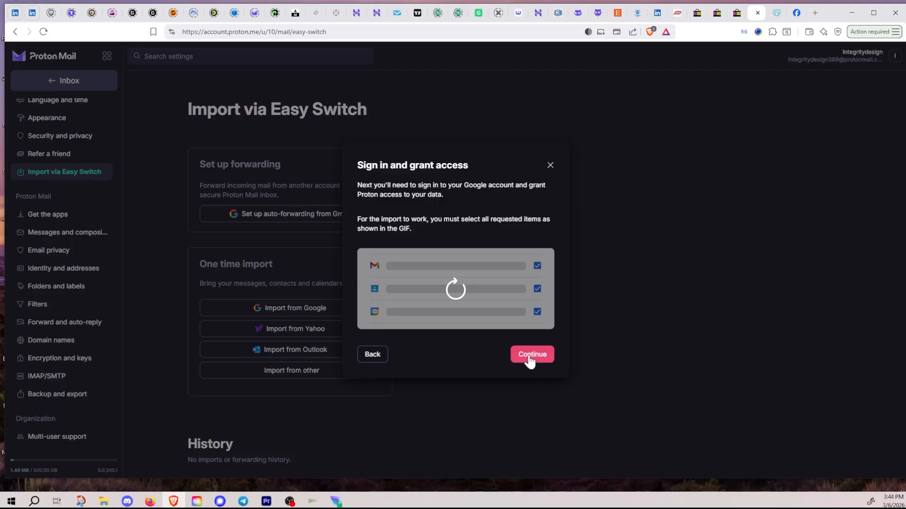
left_click(532, 358)
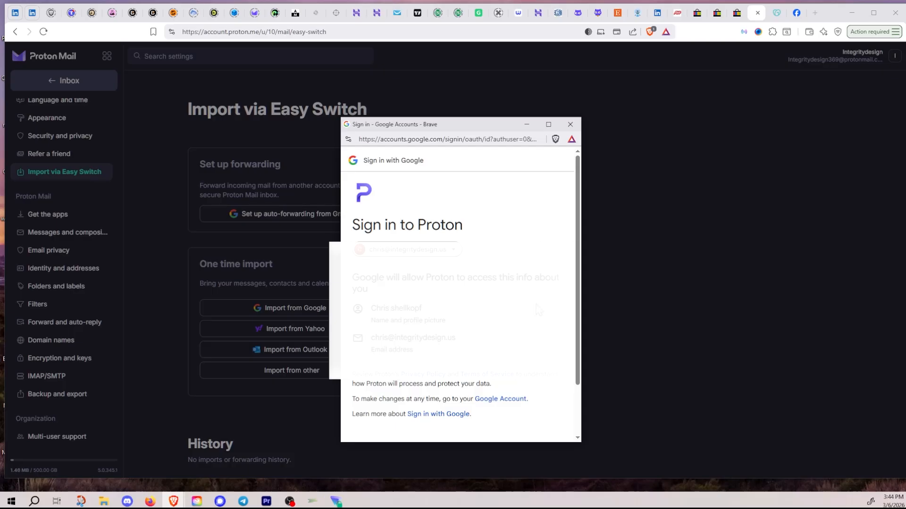
scroll(538, 310, "down", 2)
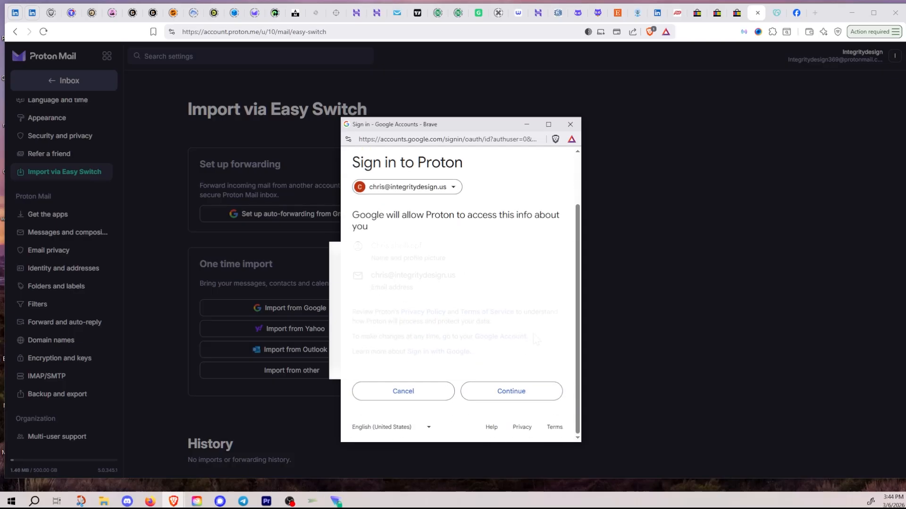
left_click(521, 396)
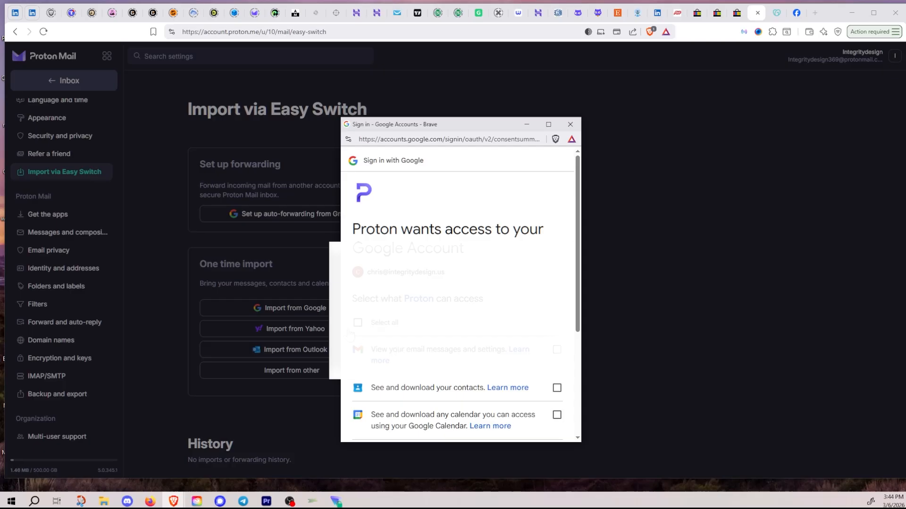
left_click(358, 324)
scroll(549, 276, "down", 5)
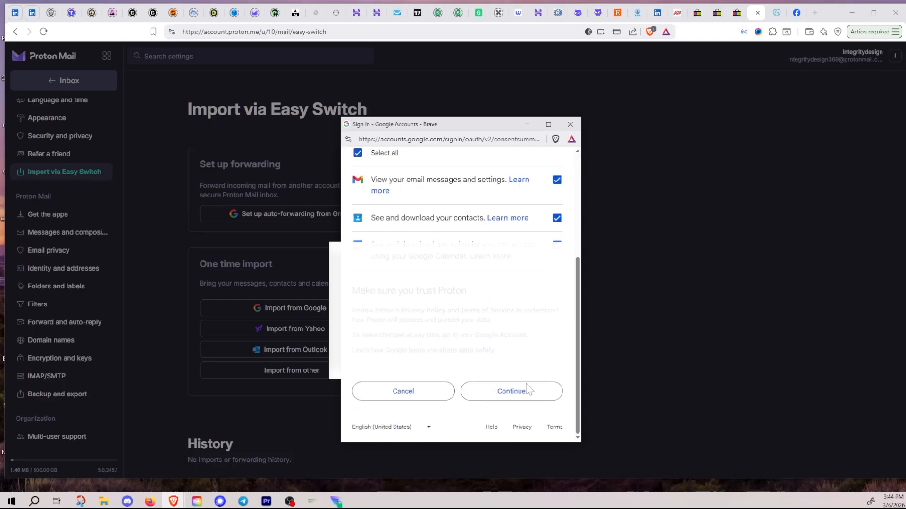
left_click(519, 400)
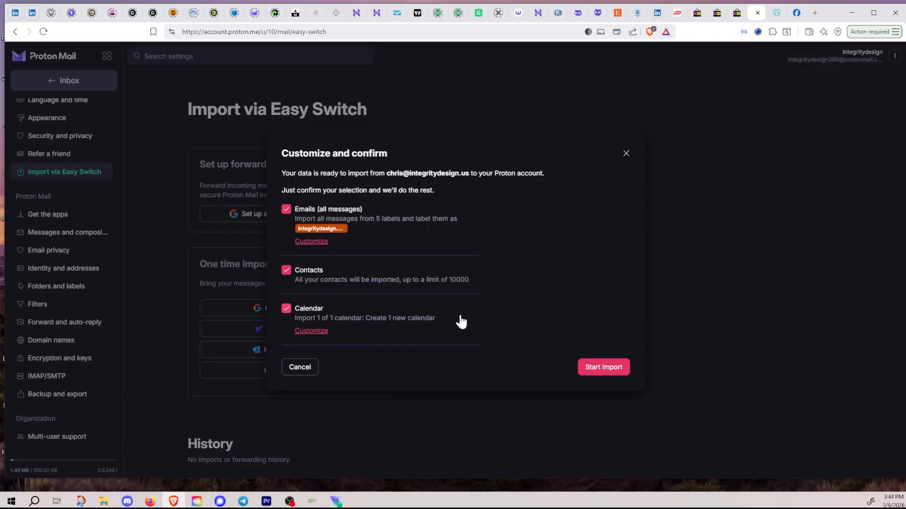
Step: Start importing the 5 labels, contacts and calendar, then close the in-progress notice
left_click(601, 371)
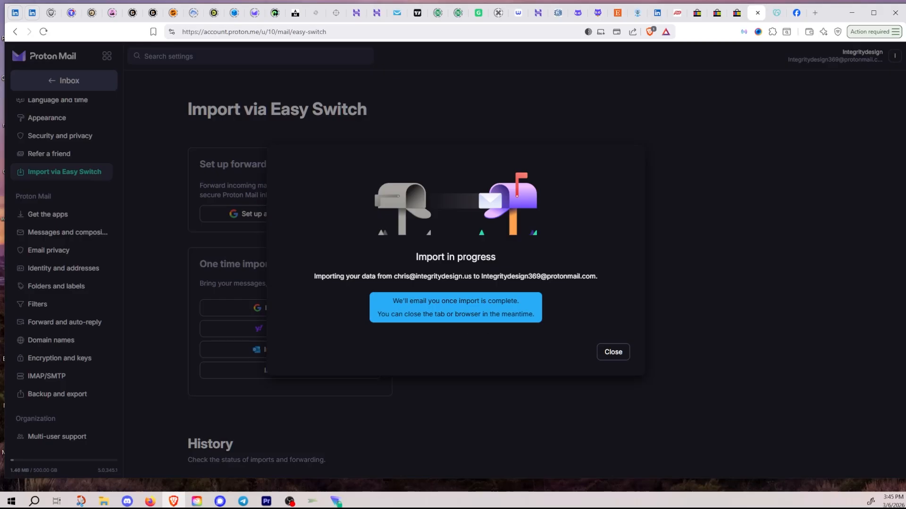
left_click(613, 353)
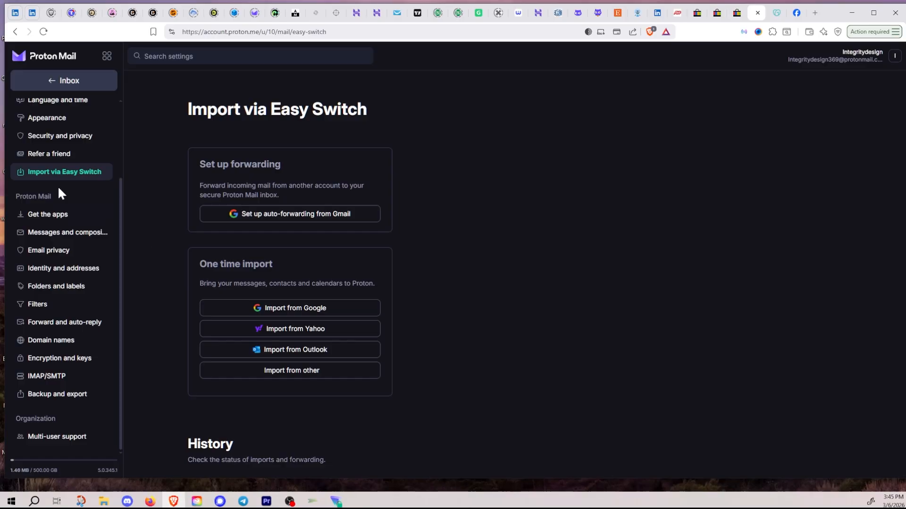
Step: Browse the imported Google messages, open the Test conversation, then show the Proton apps list
scroll(60, 189, "up", 2)
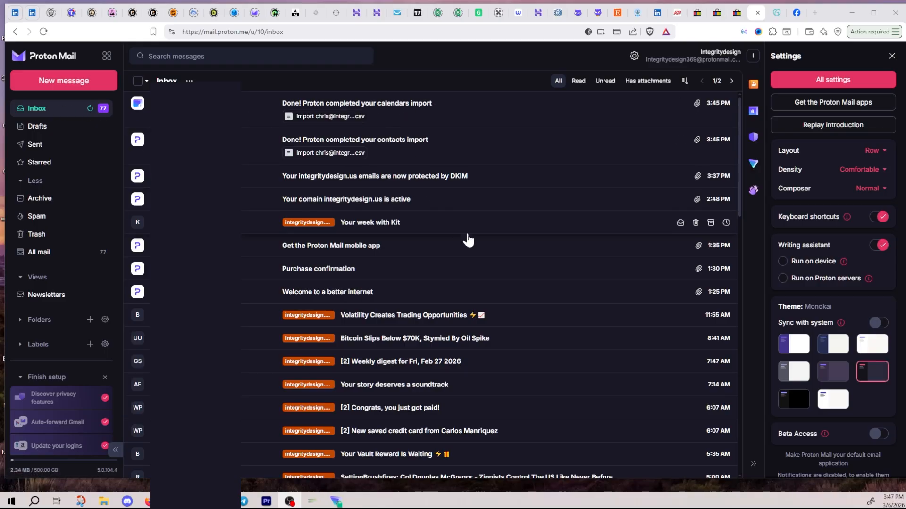
scroll(467, 238, "down", 15)
scroll(467, 240, "up", 15)
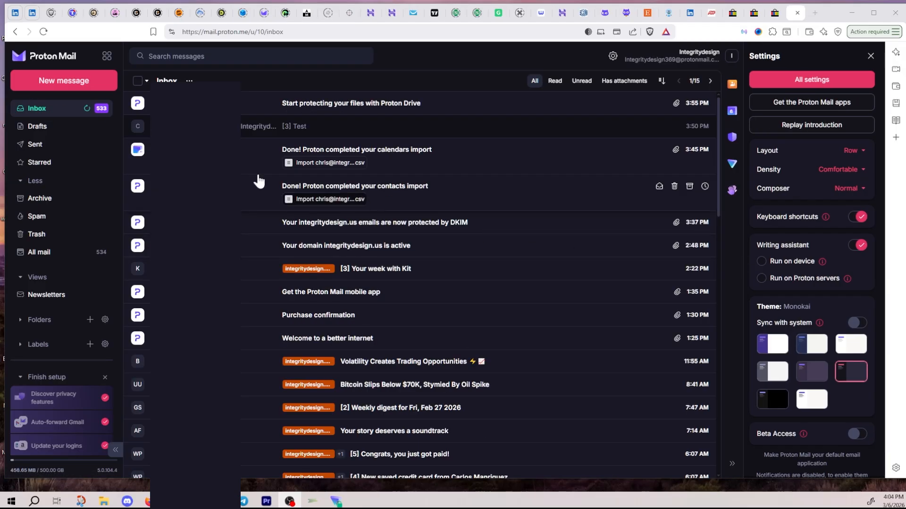
left_click(300, 133)
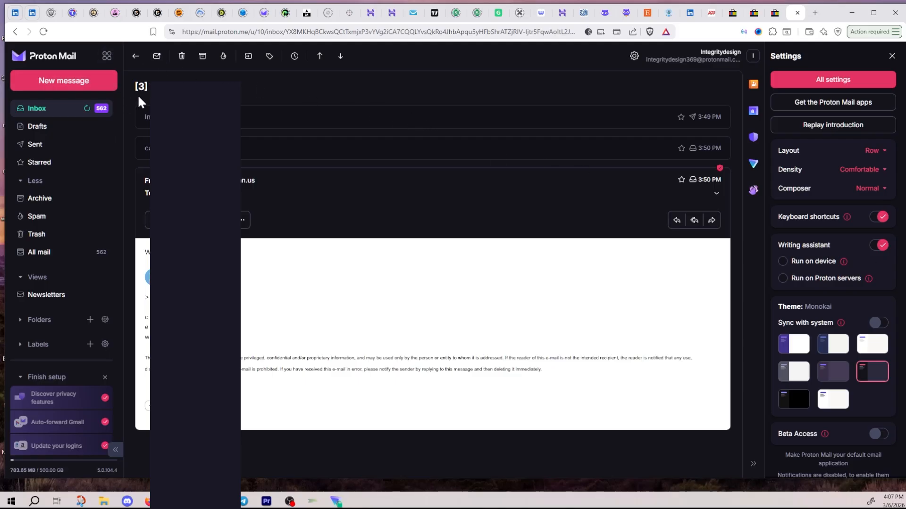
scroll(71, 264, "down", 1)
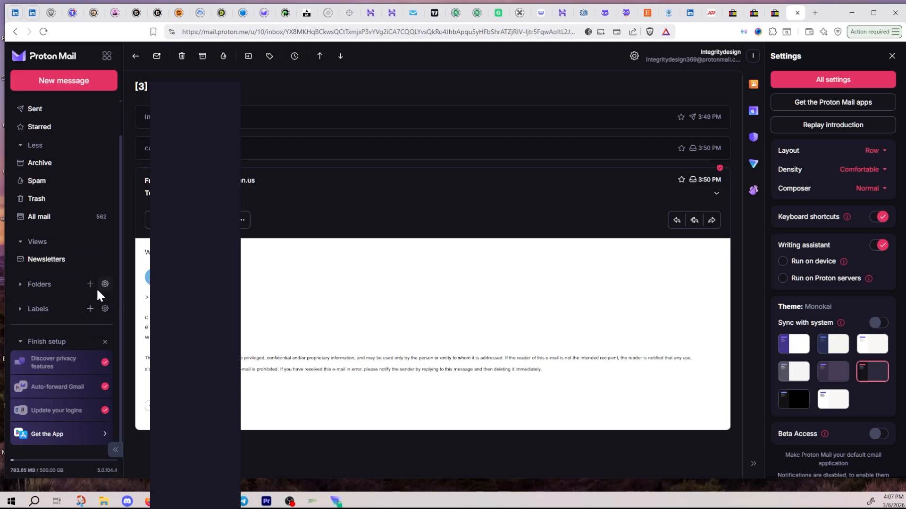
scroll(98, 291, "up", 1)
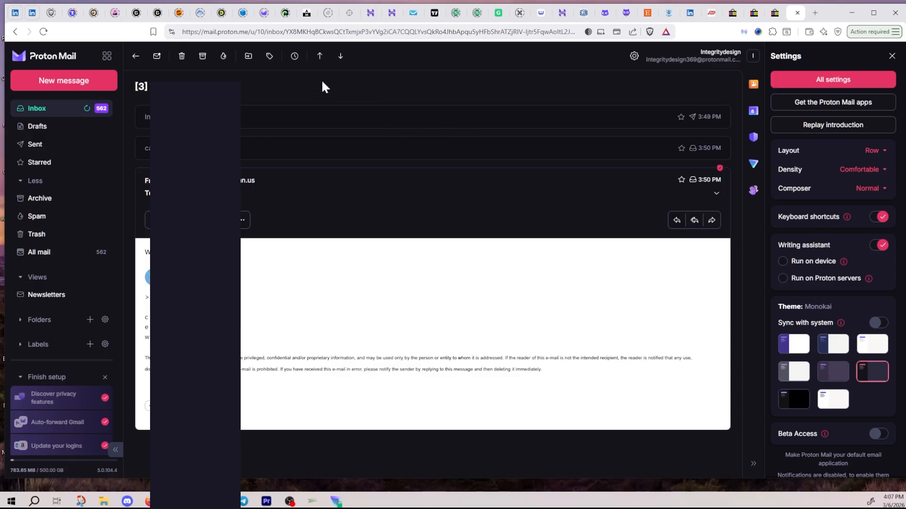
left_click(107, 56)
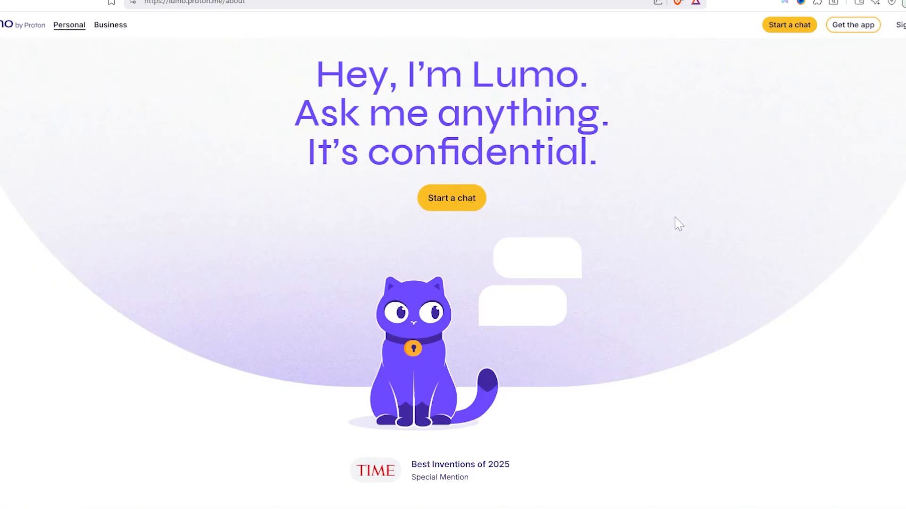
Step: Scroll through Lumo's about page, then switch to the Abacus.AI ChatLLM migration-advice tab
scroll(674, 223, "down", 10)
scroll(684, 229, "down", 15)
scroll(688, 232, "up", 5)
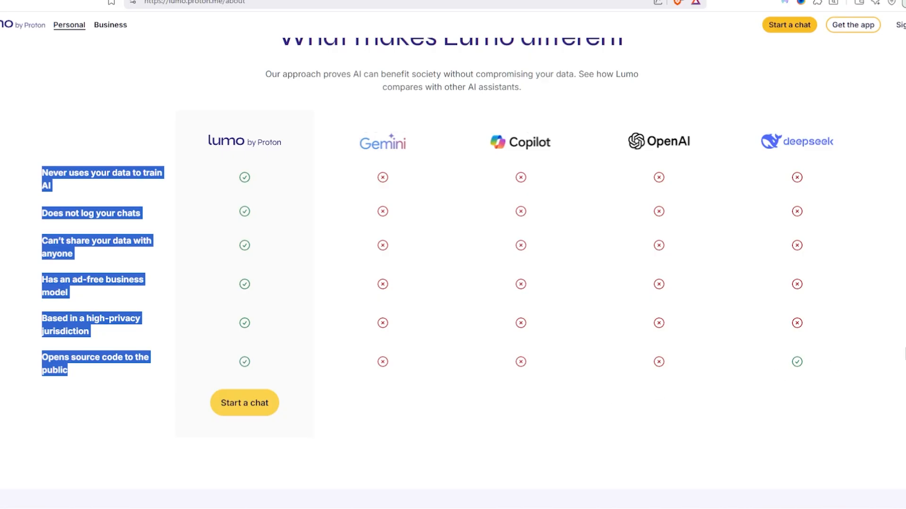
scroll(453, 255, "down", 7)
scroll(453, 255, "down", 20)
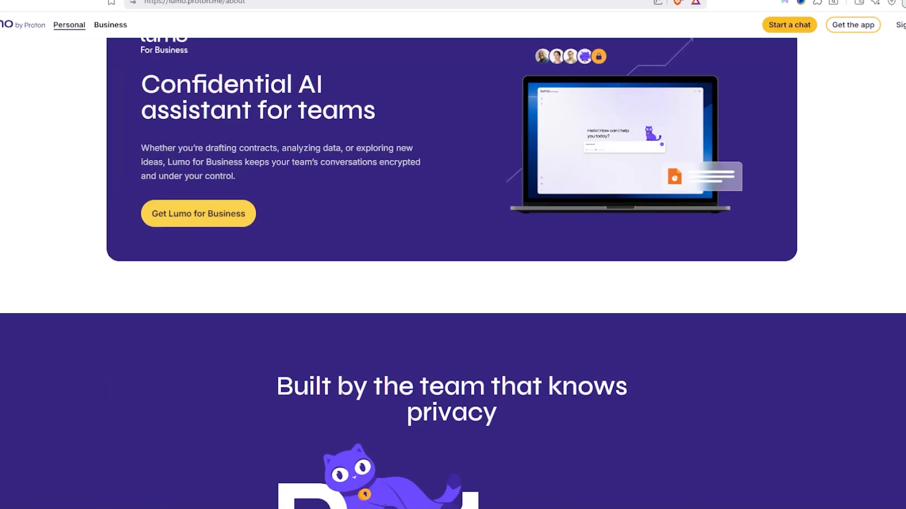
scroll(453, 255, "down", 20)
scroll(453, 255, "up", 17)
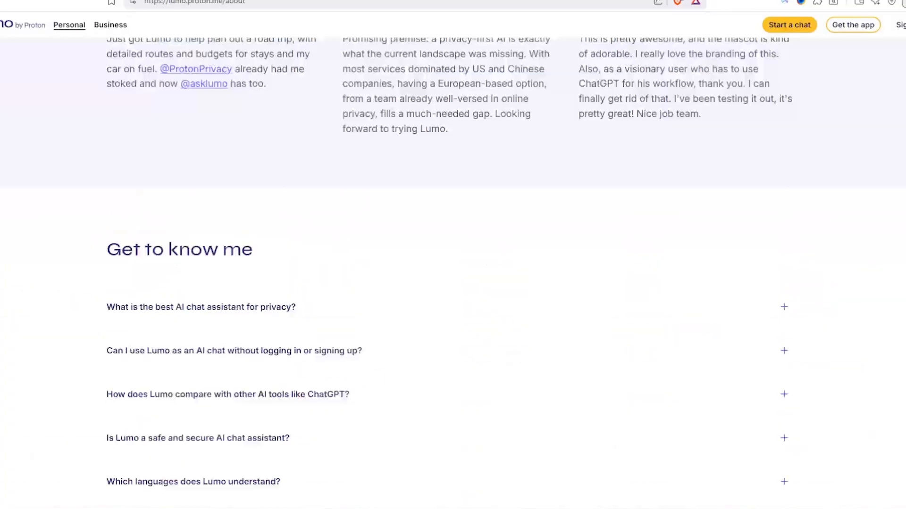
scroll(453, 255, "up", 20)
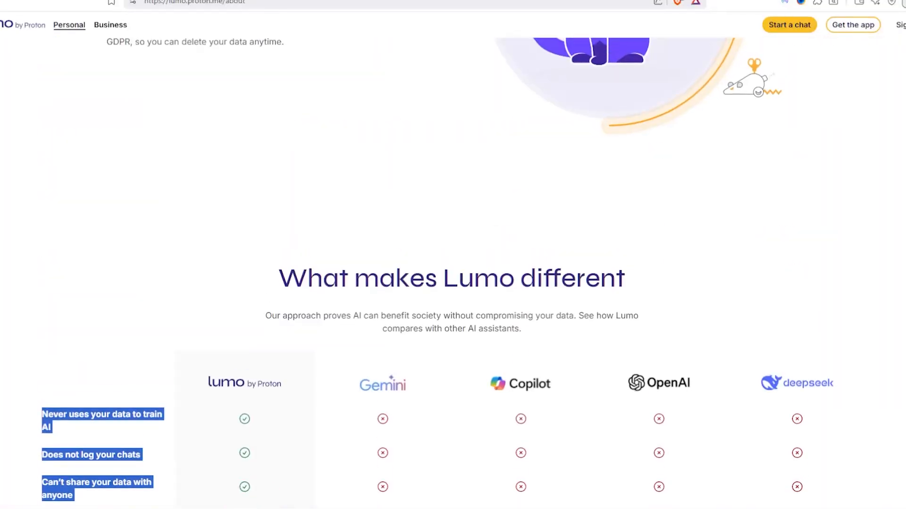
scroll(895, 285, "up", 10)
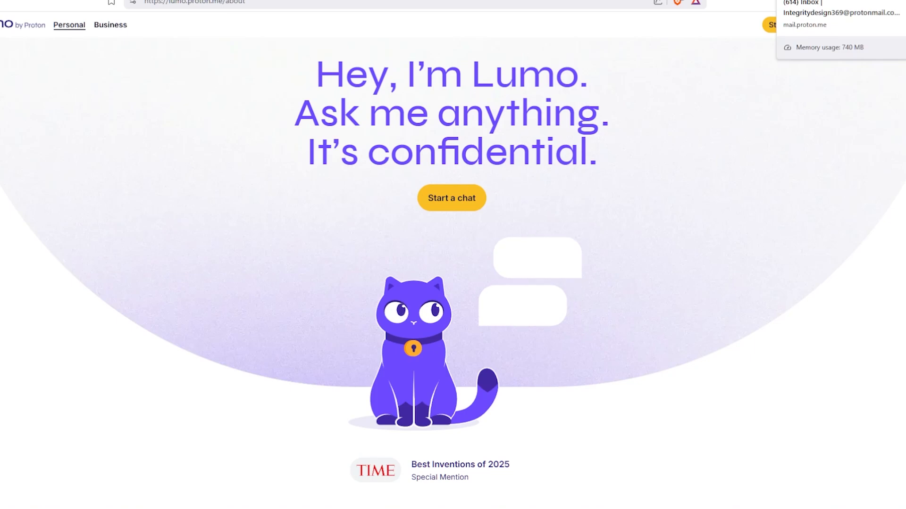
left_click(650, 1)
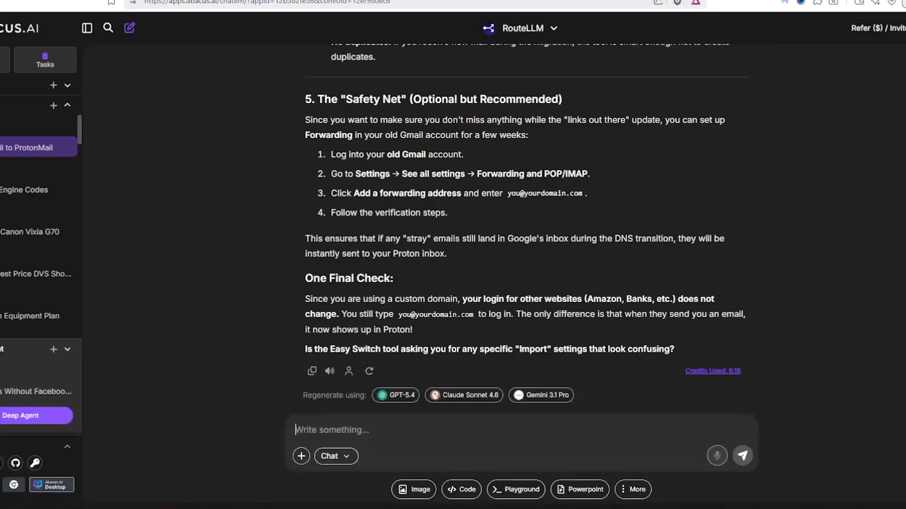
scroll(853, 258, "up", 9)
scroll(853, 258, "down", 20)
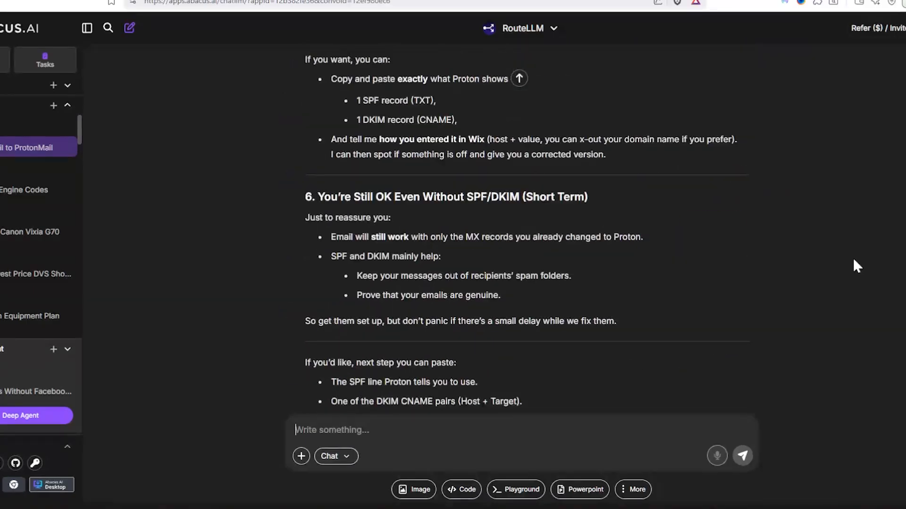
scroll(852, 257, "up", 10)
scroll(853, 257, "up", 20)
scroll(521, 231, "up", 20)
scroll(521, 231, "up", 20)
scroll(521, 231, "up", 5)
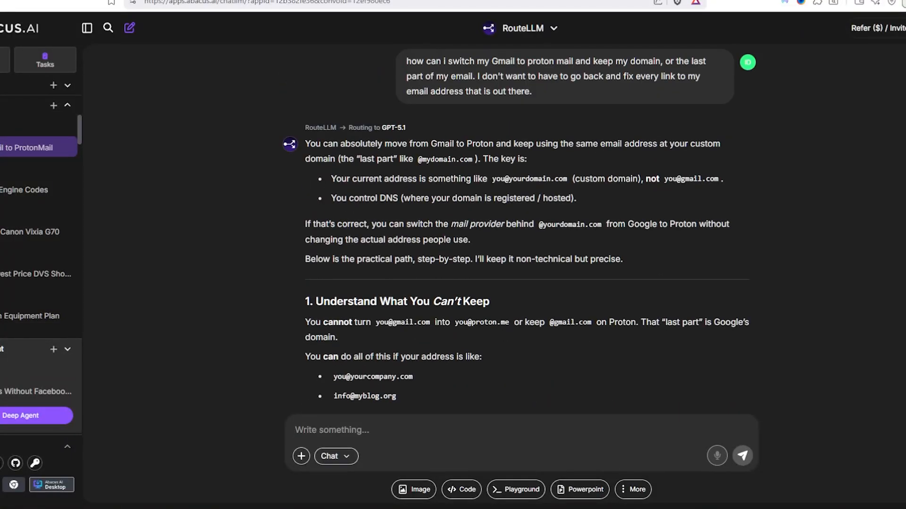
scroll(877, 166, "down", 8)
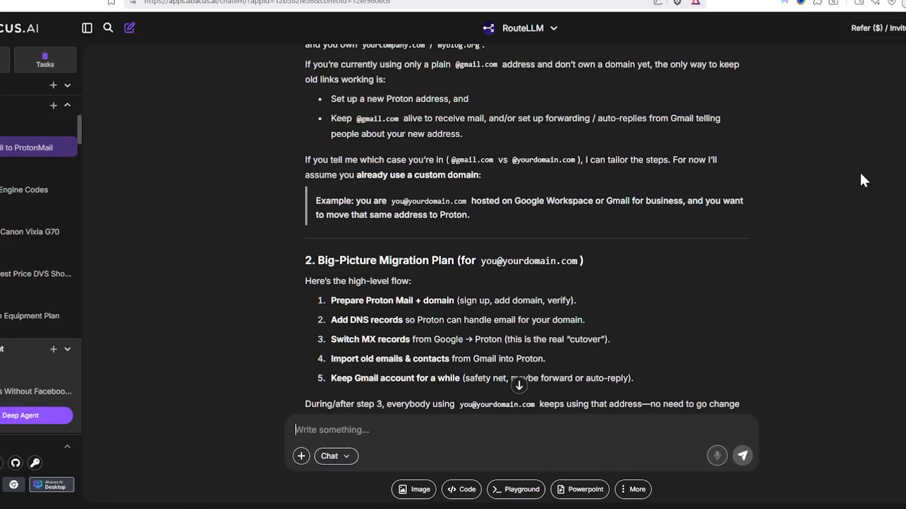
scroll(833, 203, "down", 15)
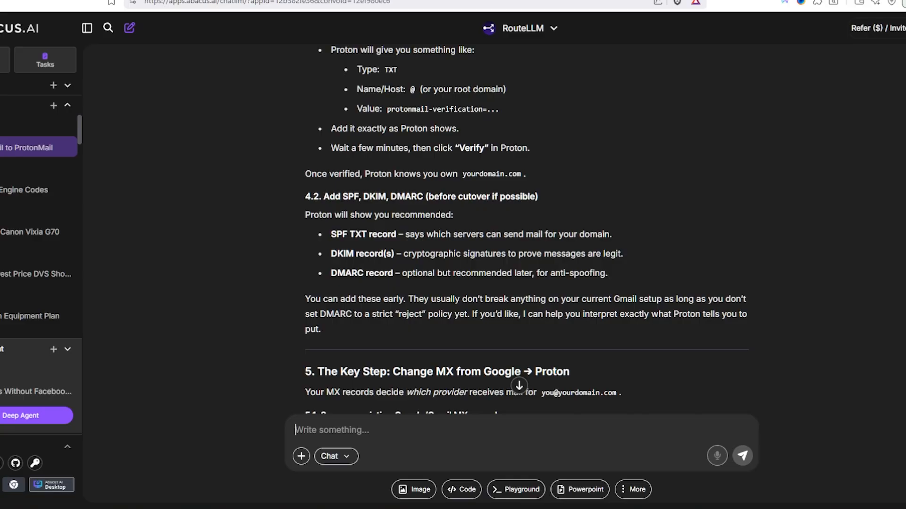
scroll(521, 229, "down", 20)
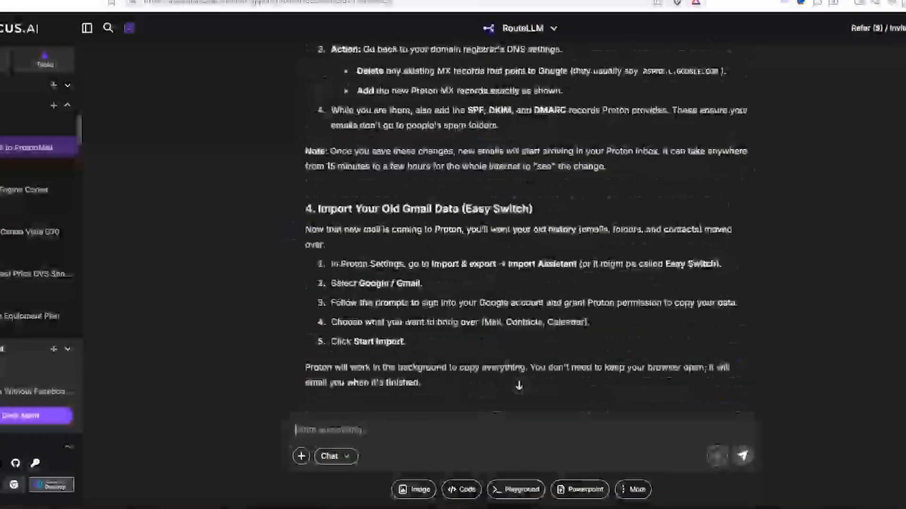
scroll(521, 229, "down", 20)
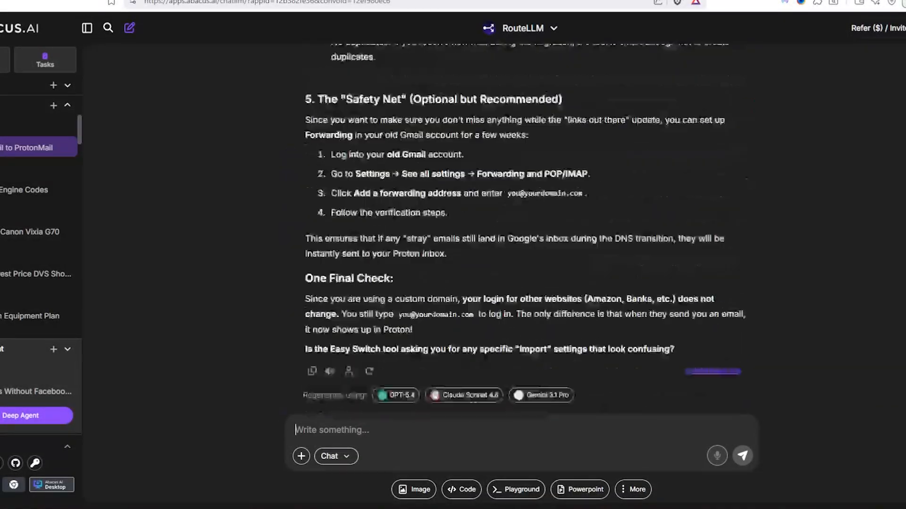
scroll(520, 229, "up", 20)
scroll(521, 229, "down", 20)
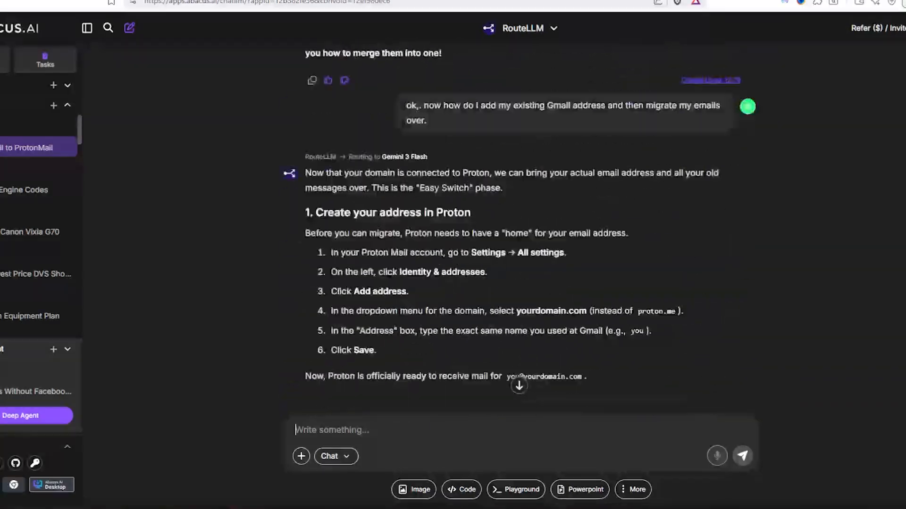
scroll(520, 229, "up", 20)
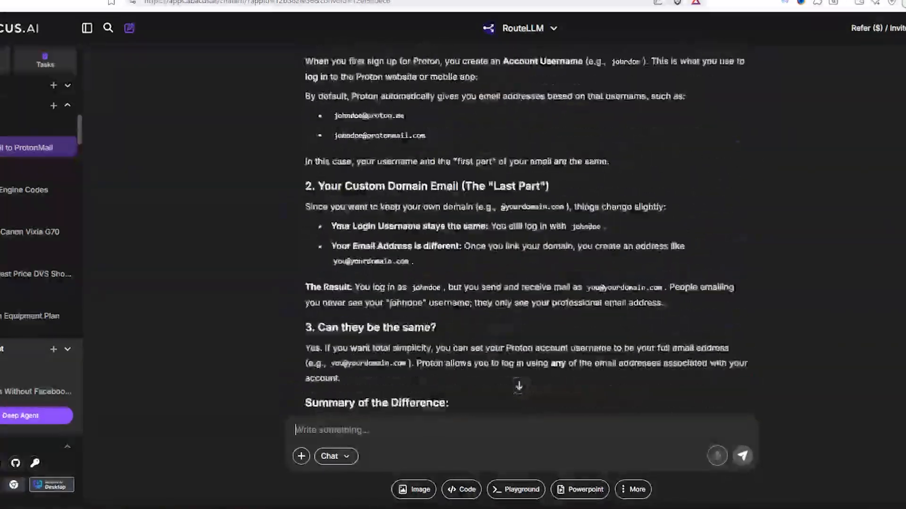
scroll(723, 134, "down", 20)
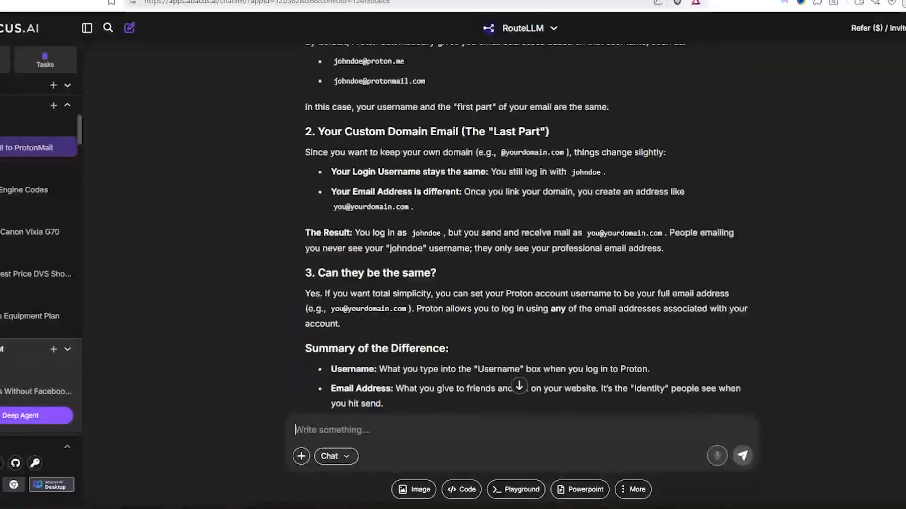
left_click(553, 31)
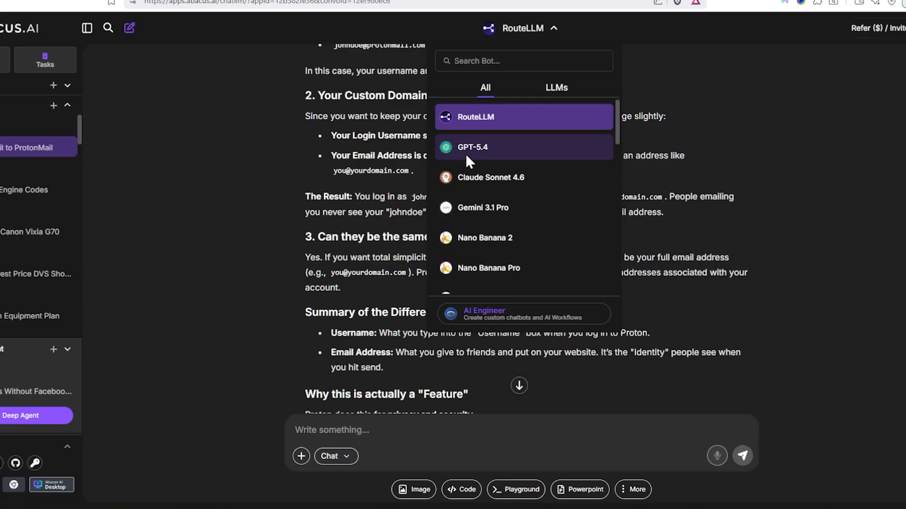
Step: Look through the available chat models, then close the list keeping RouteLLM selected
scroll(527, 224, "down", 2)
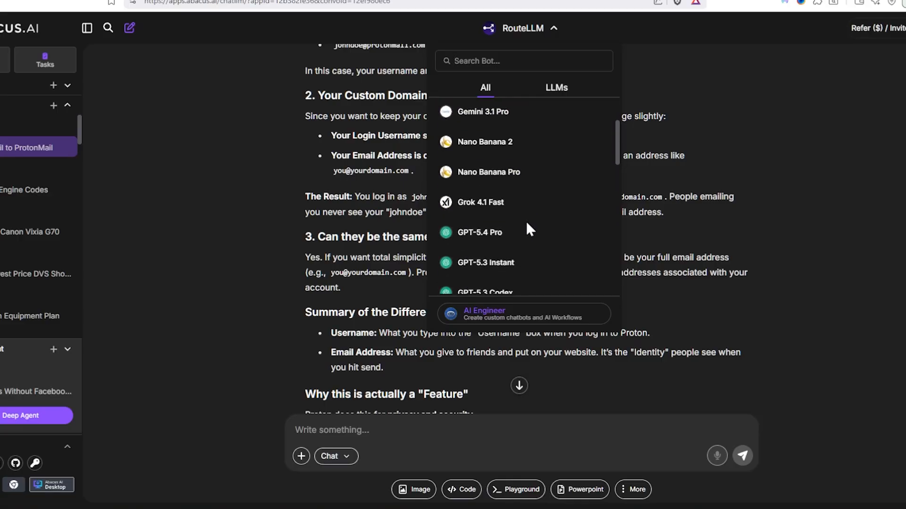
scroll(526, 220, "down", 1)
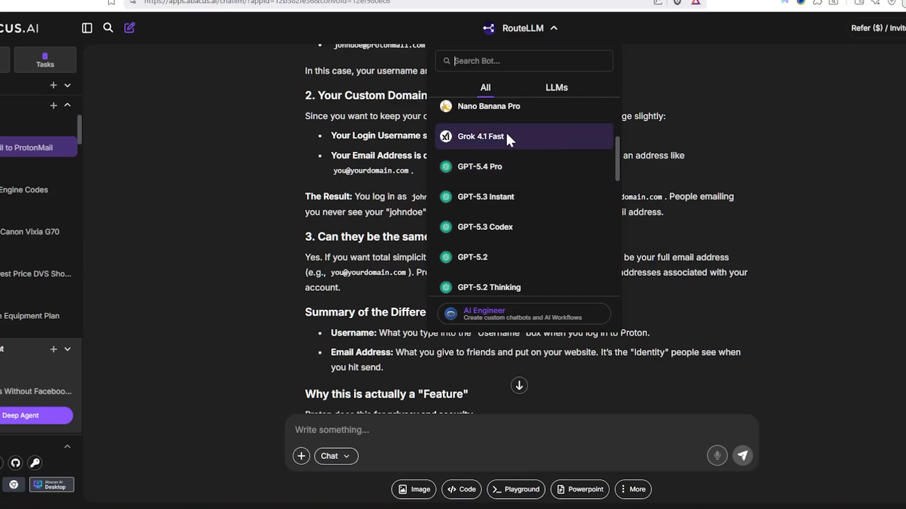
scroll(534, 235, "down", 5)
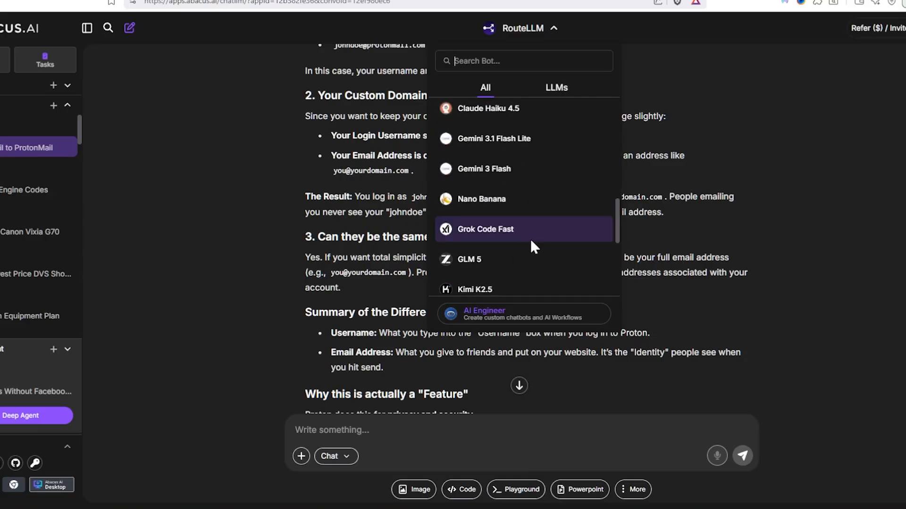
scroll(530, 238, "down", 5)
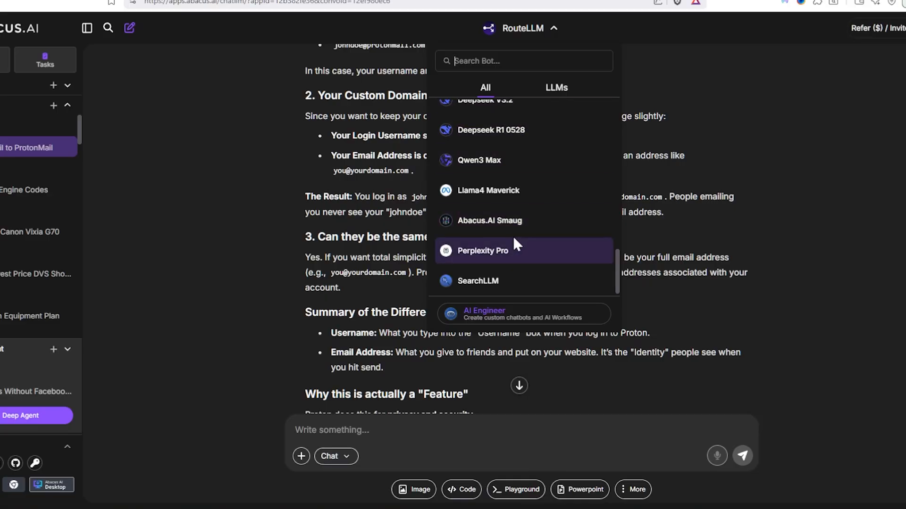
scroll(550, 248, "up", 10)
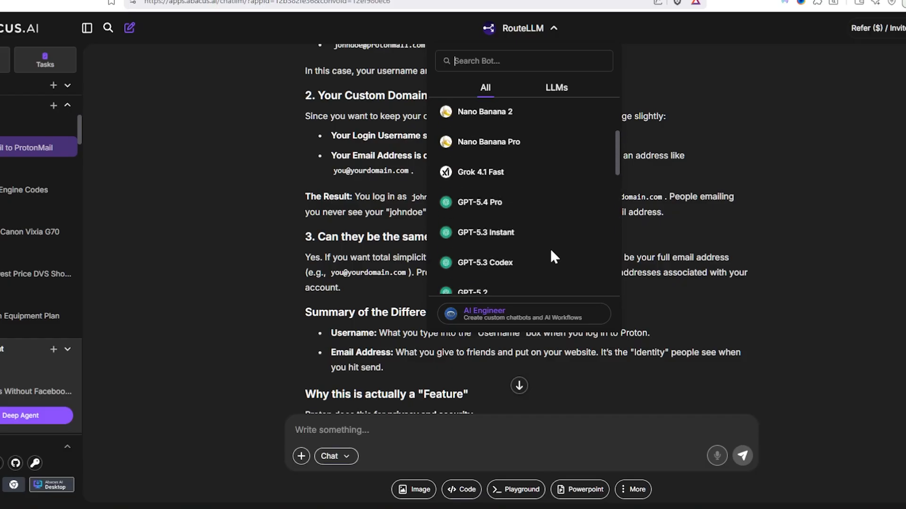
left_click(880, 212)
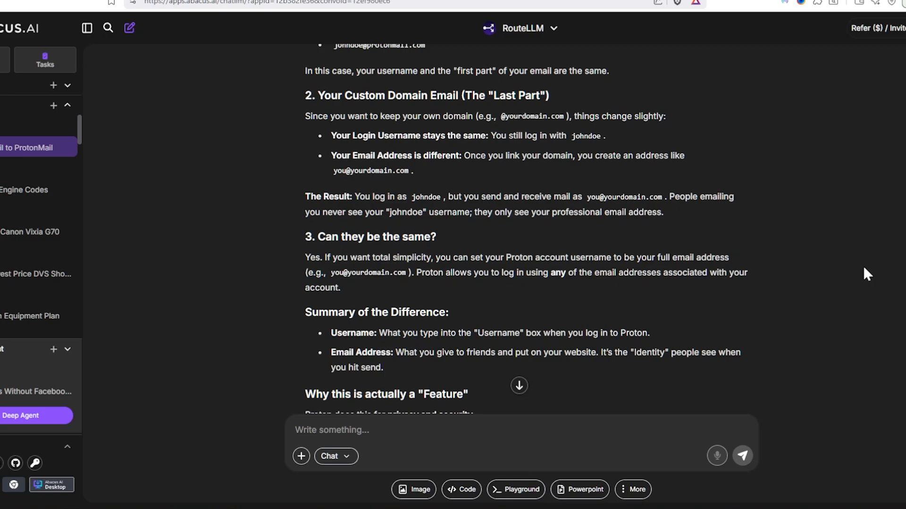
Step: Scroll down the chat to the 'Add SPF as a TXT Record in Wix' section
scroll(891, 249, "up", 10)
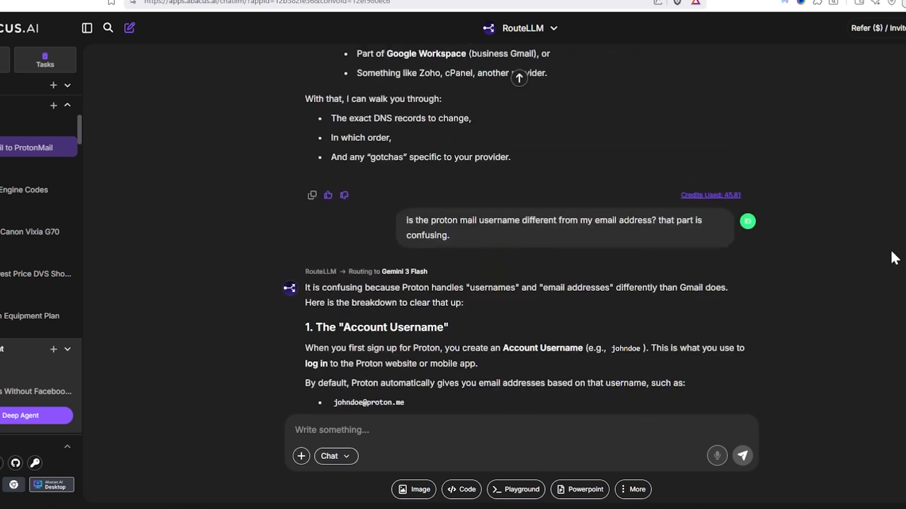
scroll(875, 250, "down", 5)
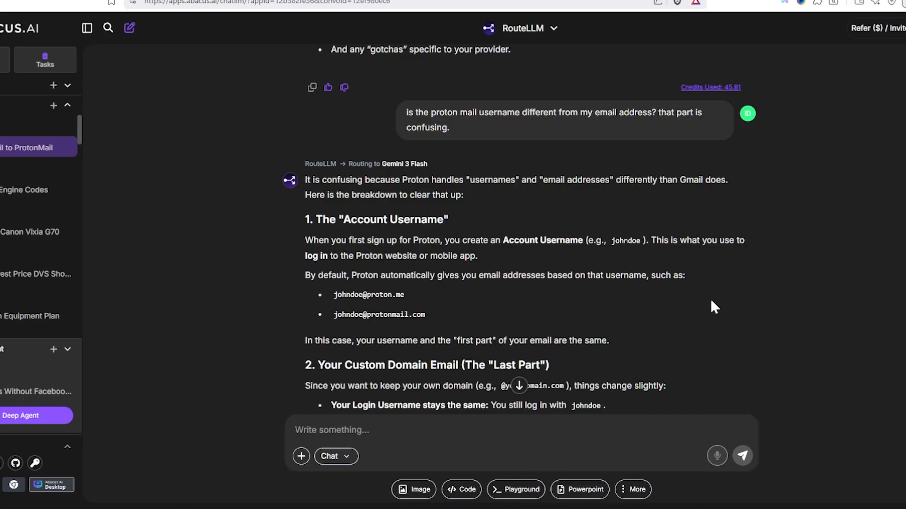
scroll(711, 299, "down", 10)
scroll(711, 287, "down", 7)
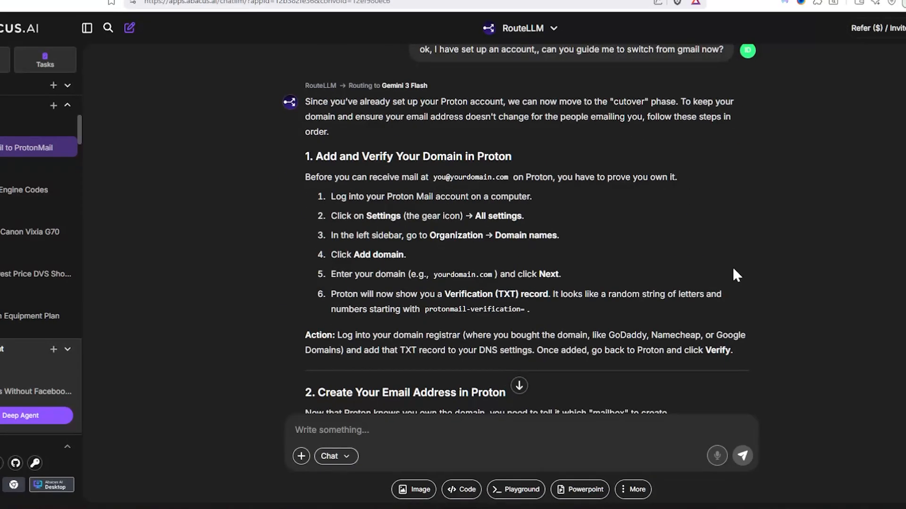
scroll(713, 271, "down", 12)
scroll(721, 265, "down", 10)
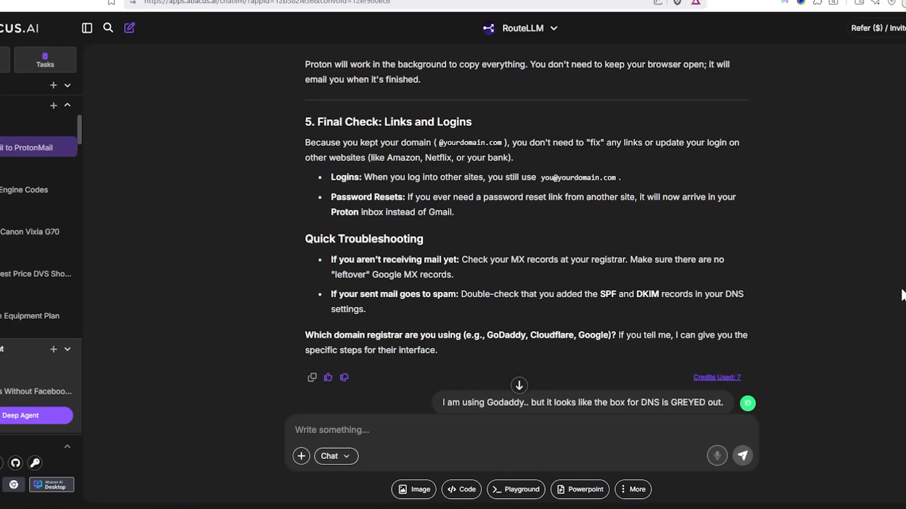
scroll(870, 290, "down", 10)
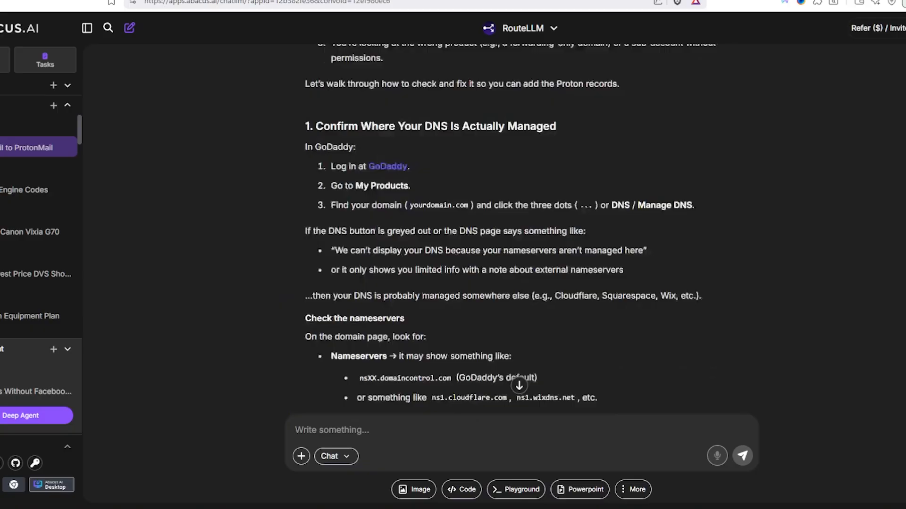
scroll(525, 231, "down", 15)
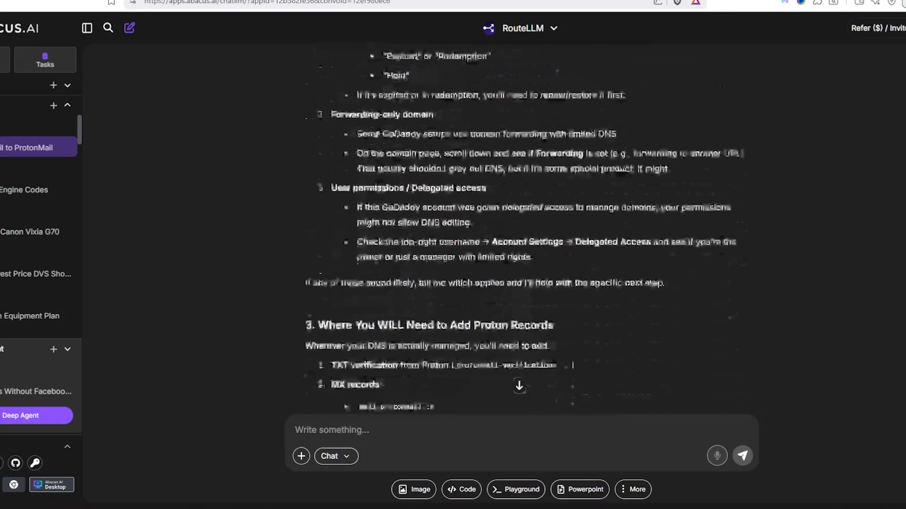
scroll(883, 287, "down", 8)
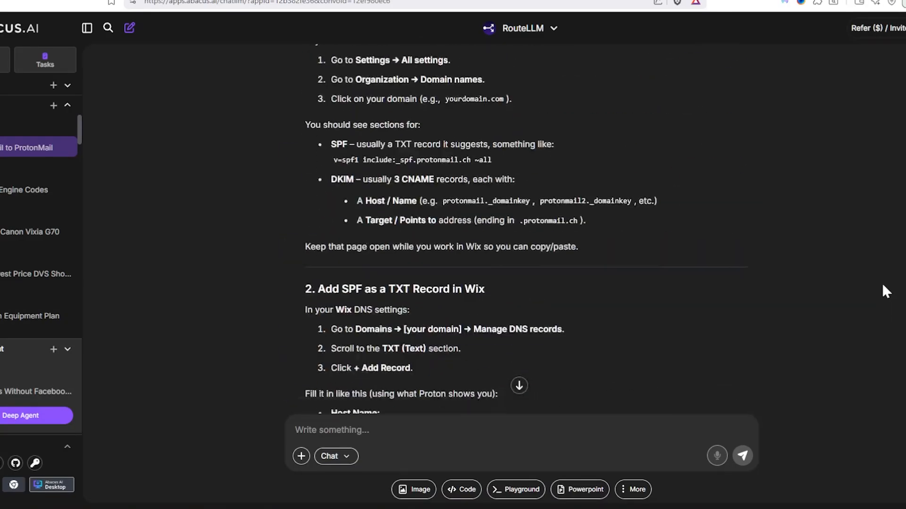